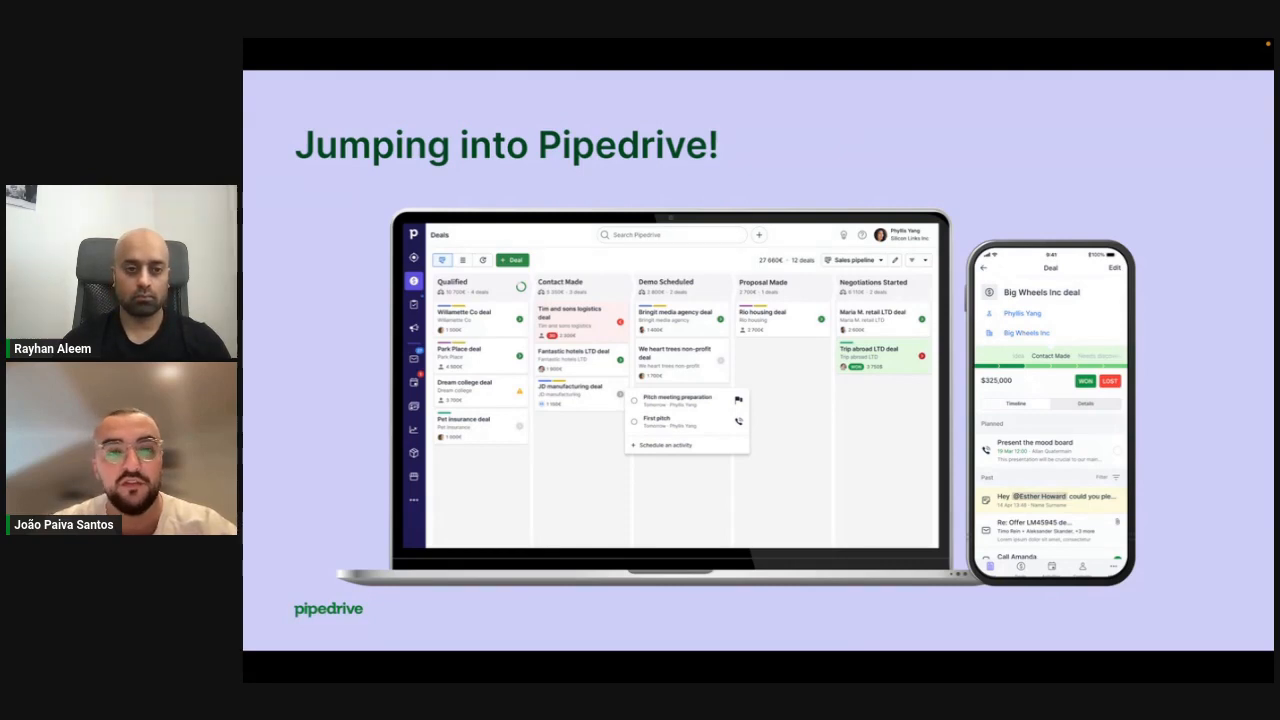
Leave the slideshow and switch to the Pipedrive deals pipeline in the browser.
key(Escape)
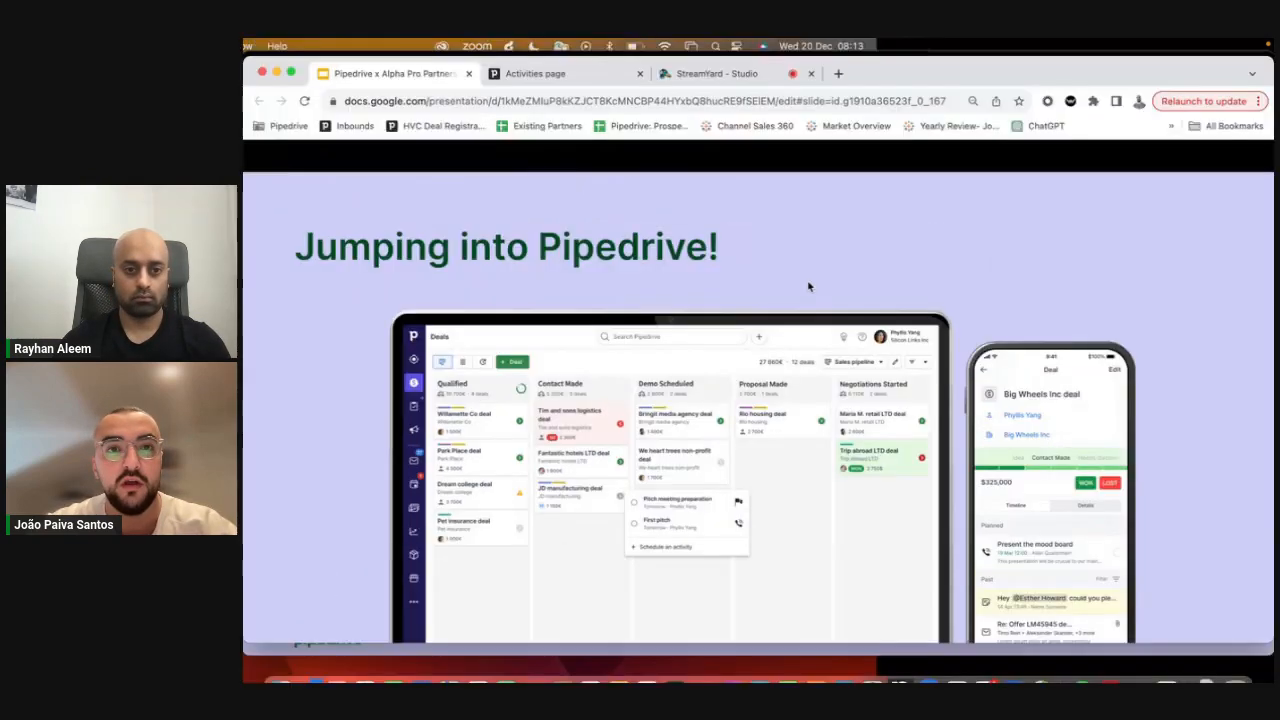
click(540, 74)
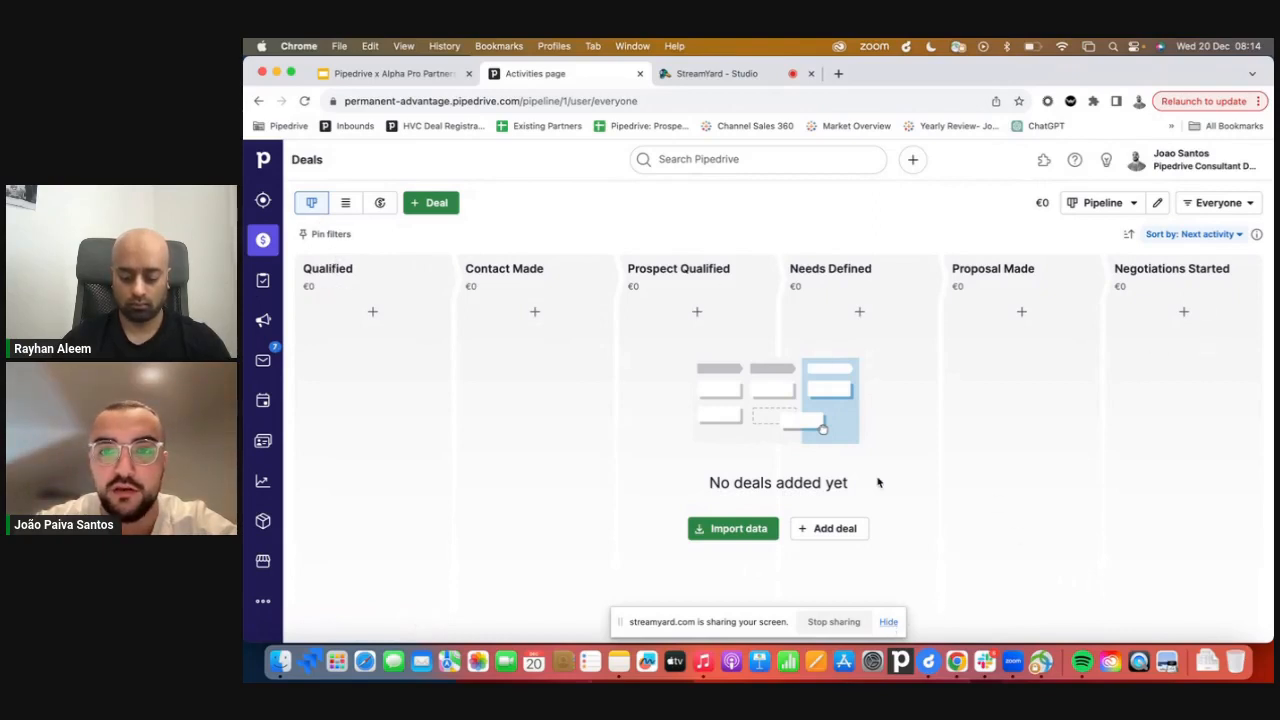
drag(364, 268, 307, 268)
click(423, 234)
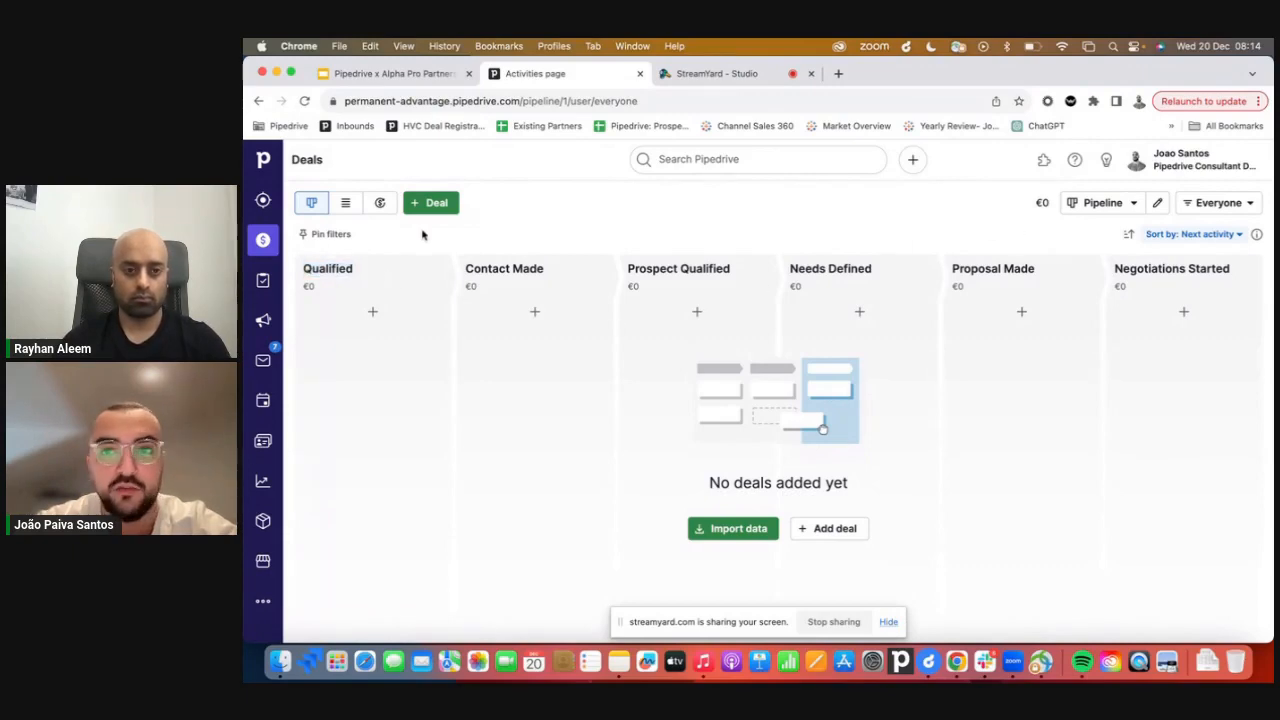
click(1153, 205)
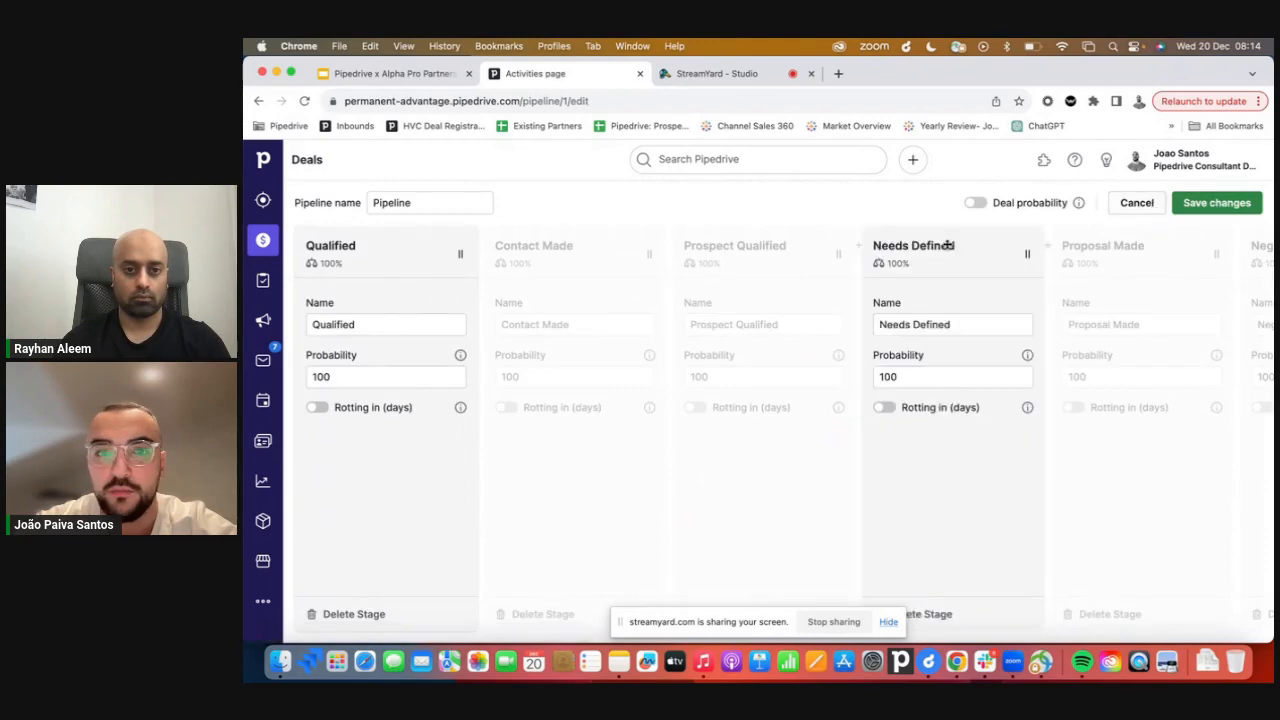
double_click(405, 324)
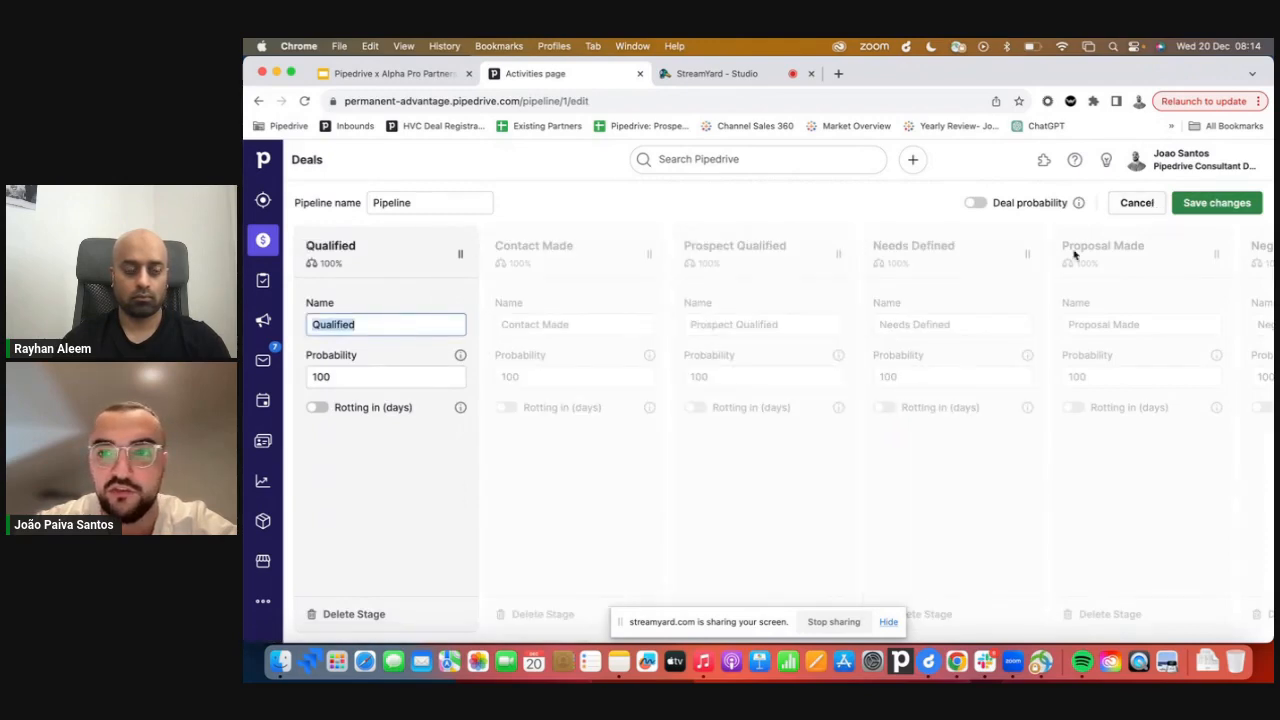
click(1135, 203)
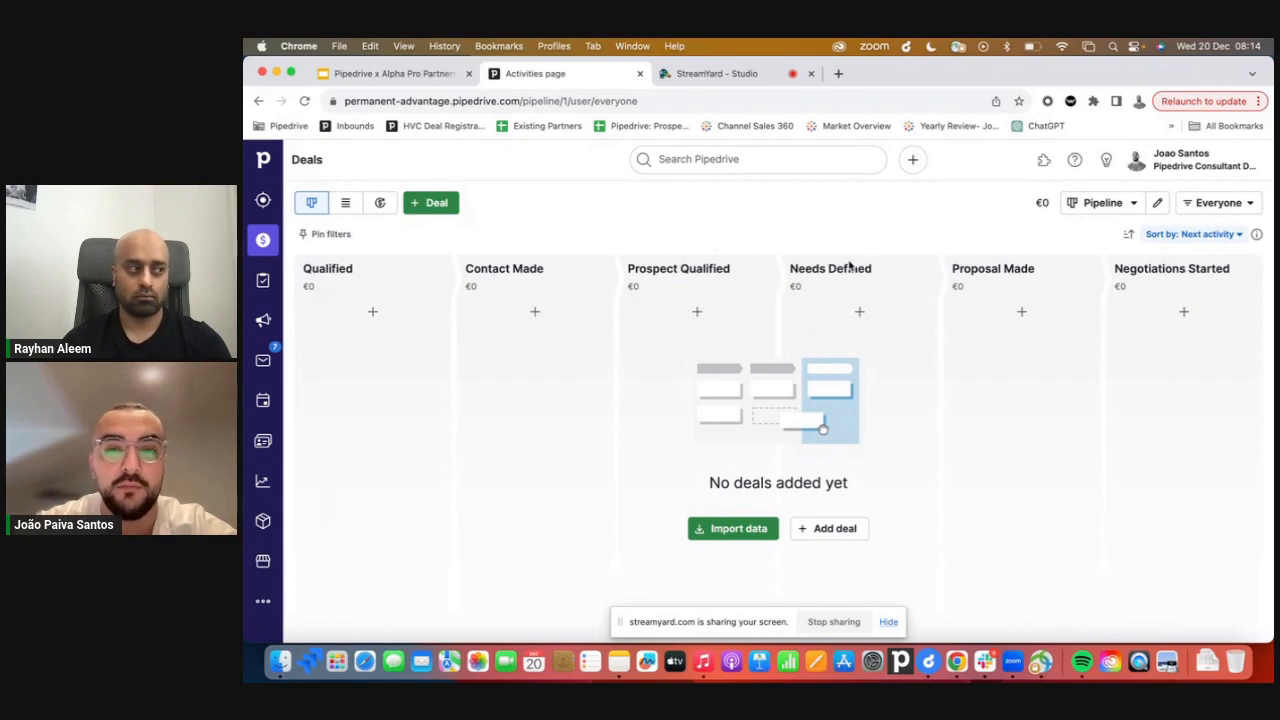
drag(872, 268, 790, 268)
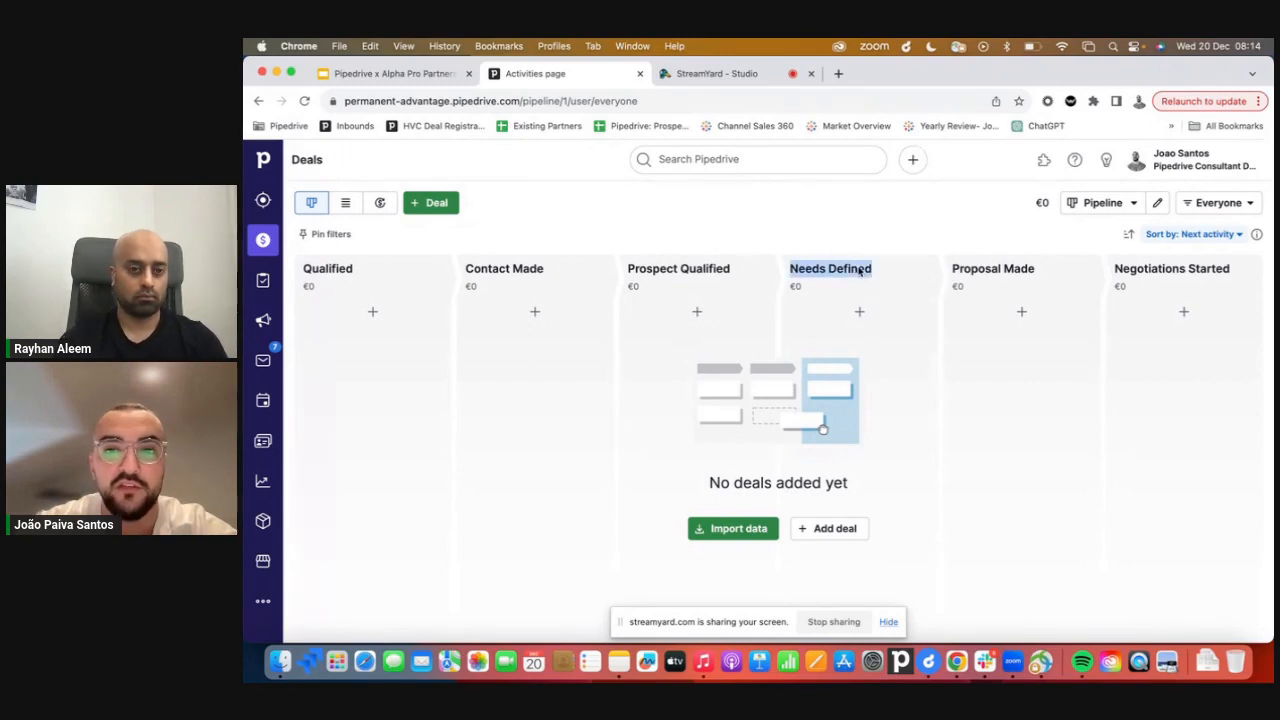
triple_click(991, 276)
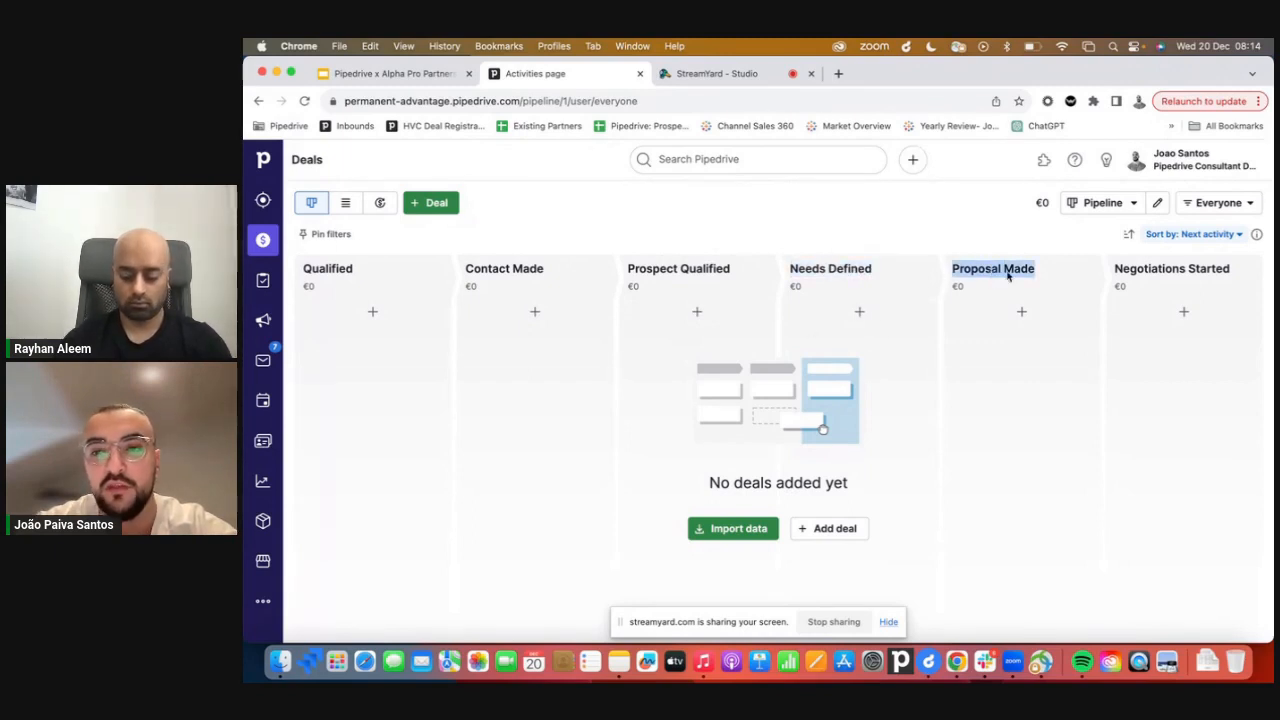
triple_click(1163, 277)
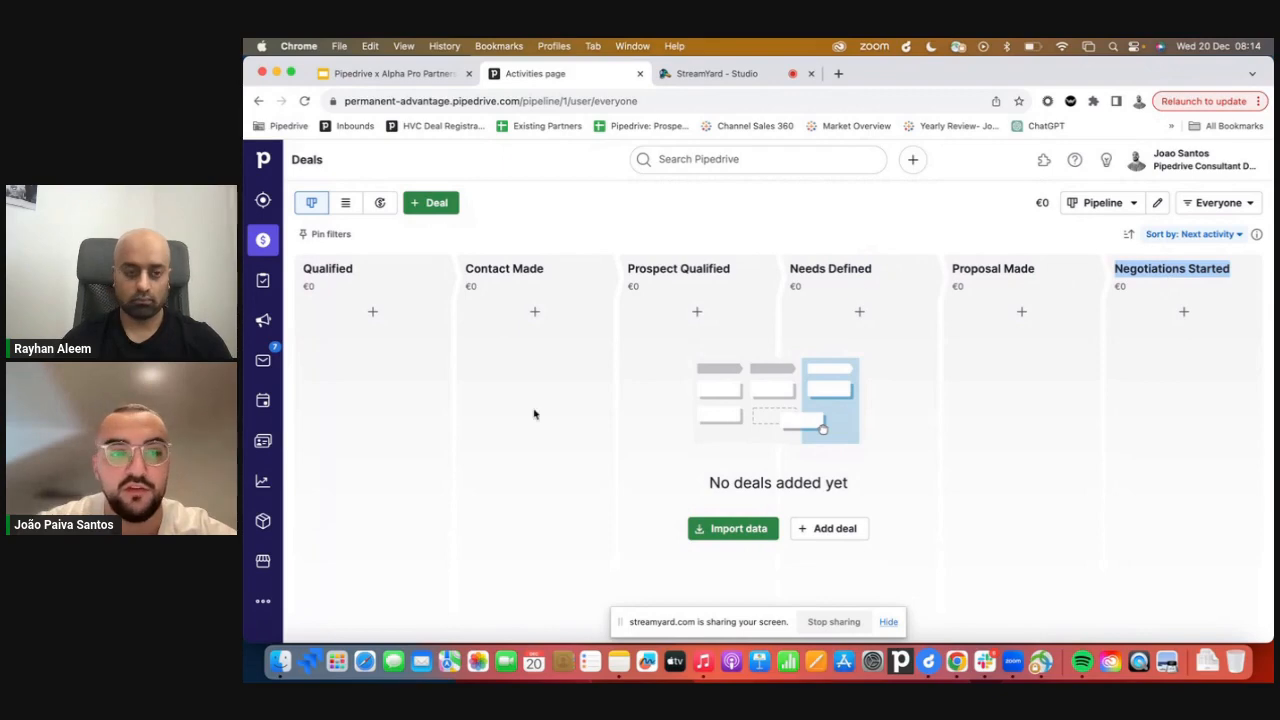
Start a data import and upload the MOCK_DATA (2).csv file from Downloads.
click(707, 532)
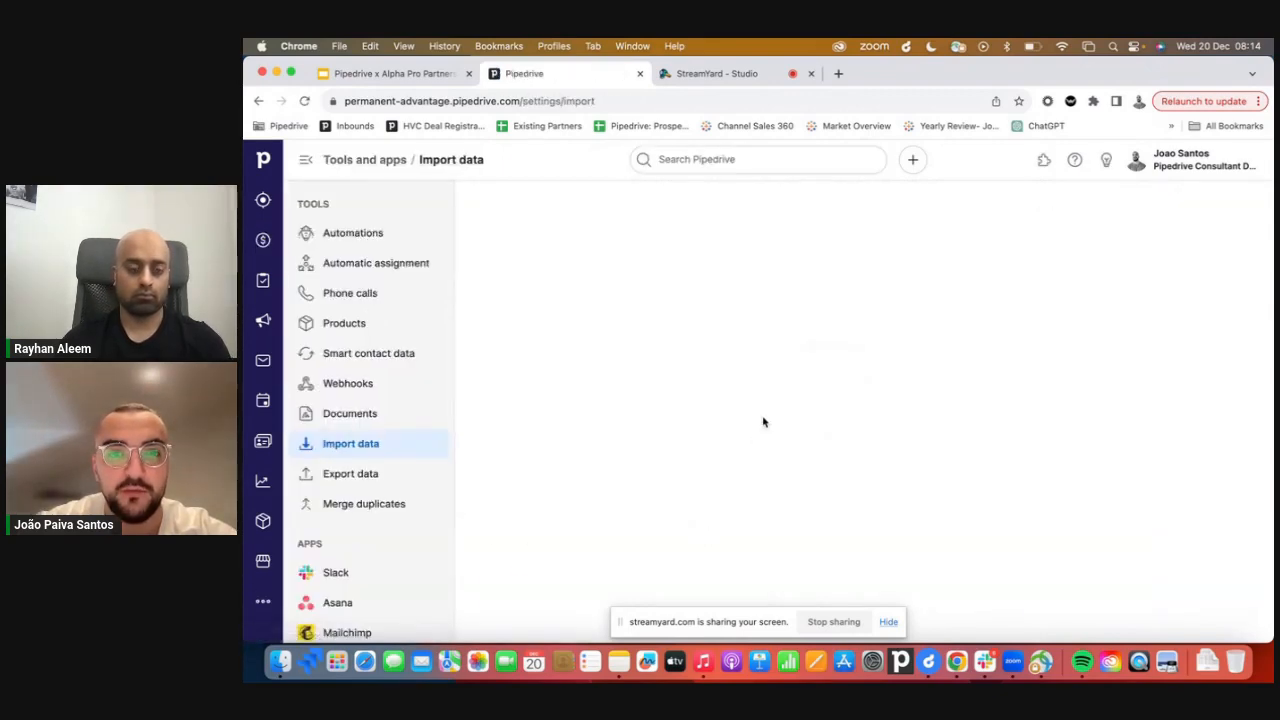
click(674, 432)
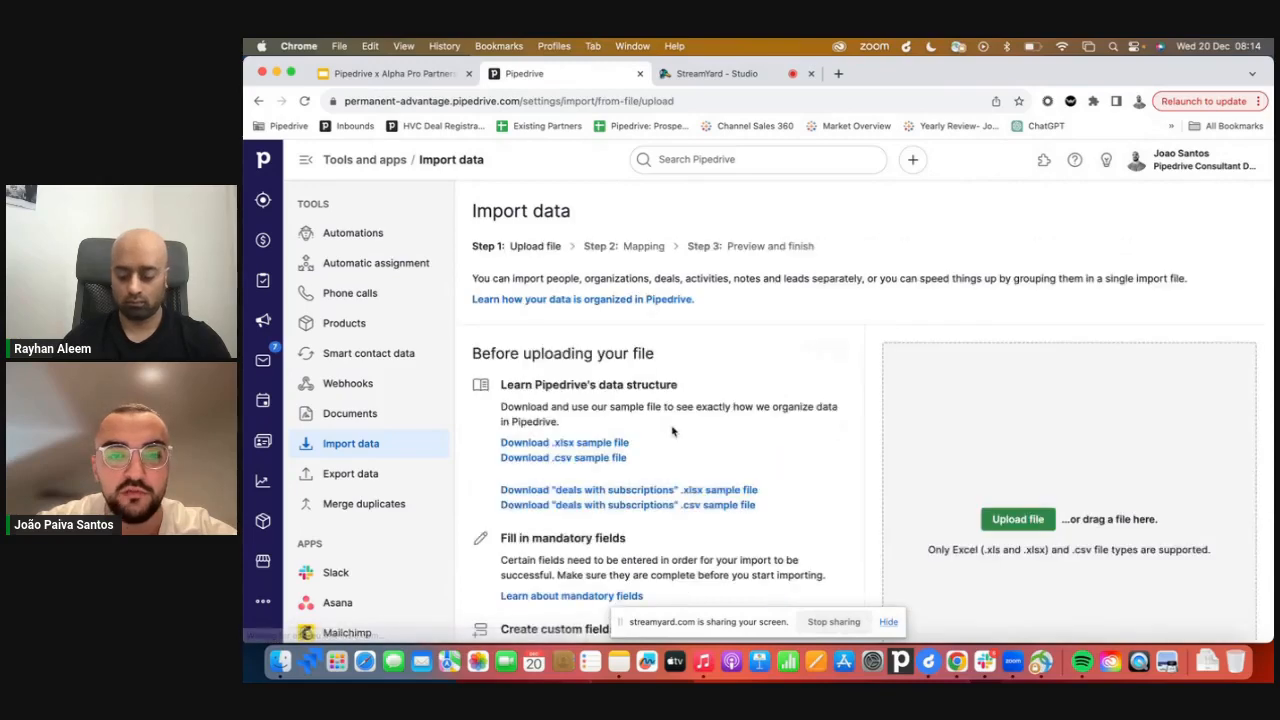
click(1005, 519)
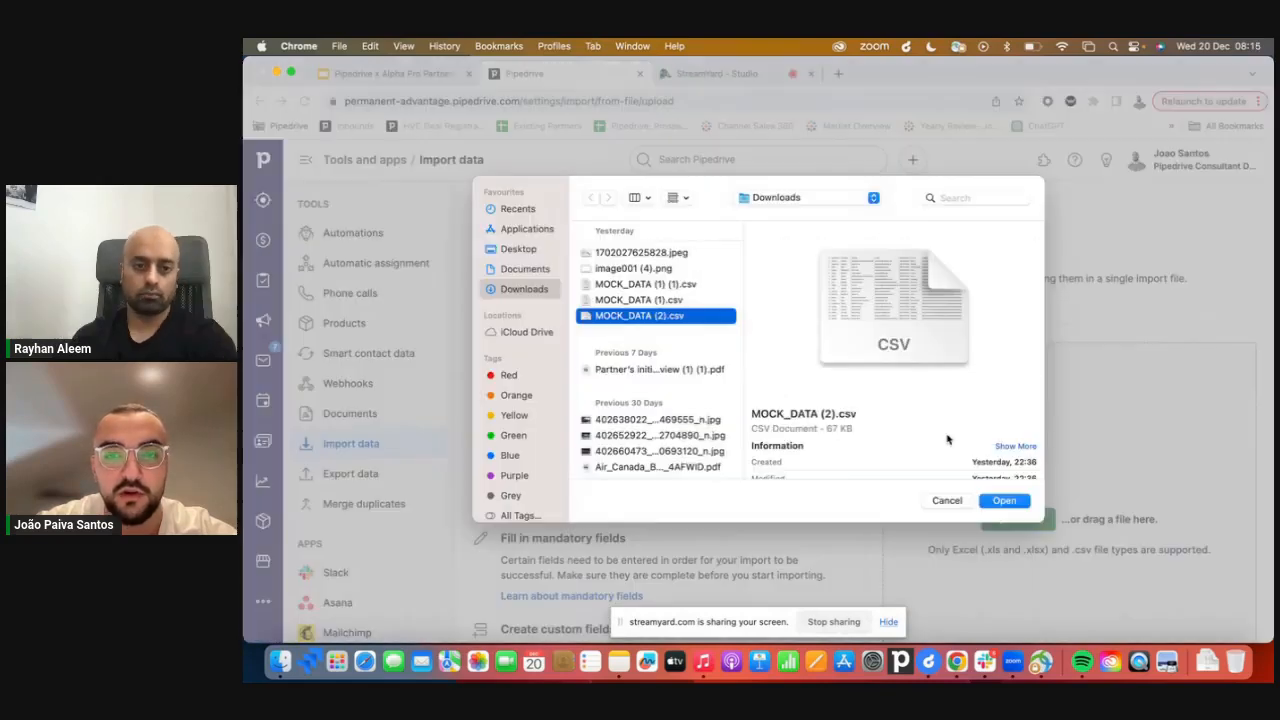
click(1010, 502)
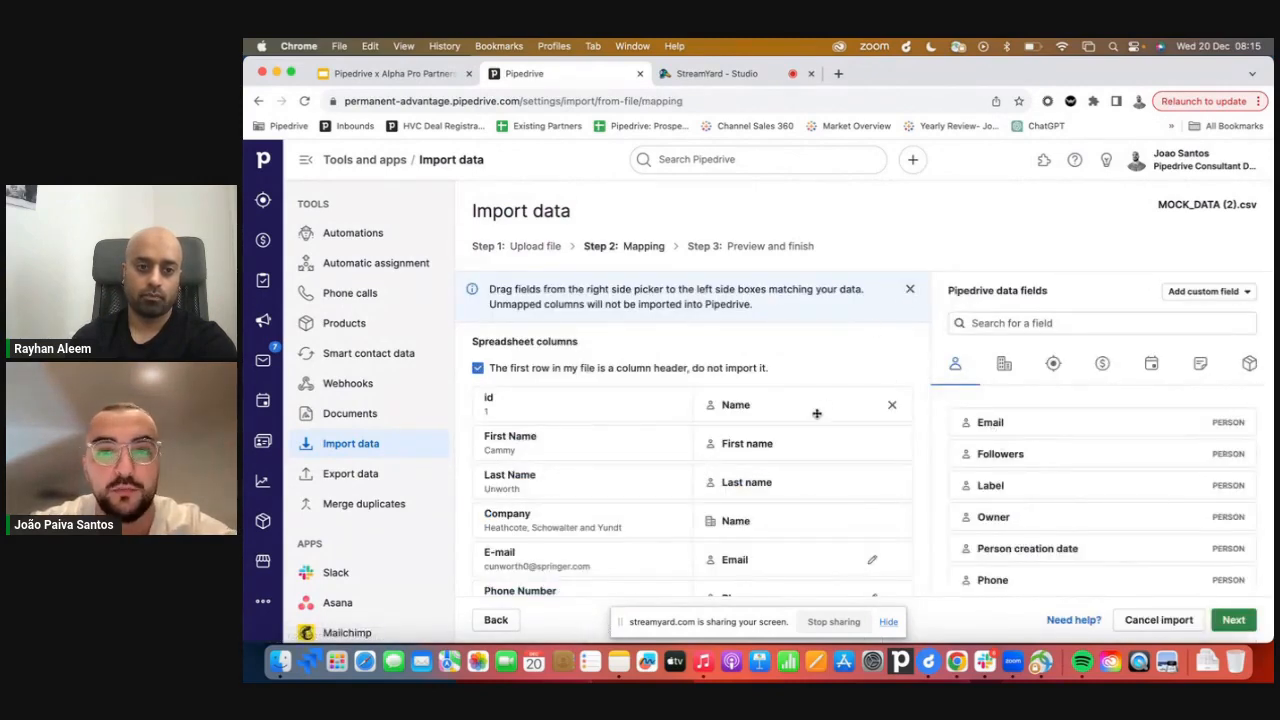
Remove the Name field mapping from the id spreadsheet column.
click(892, 405)
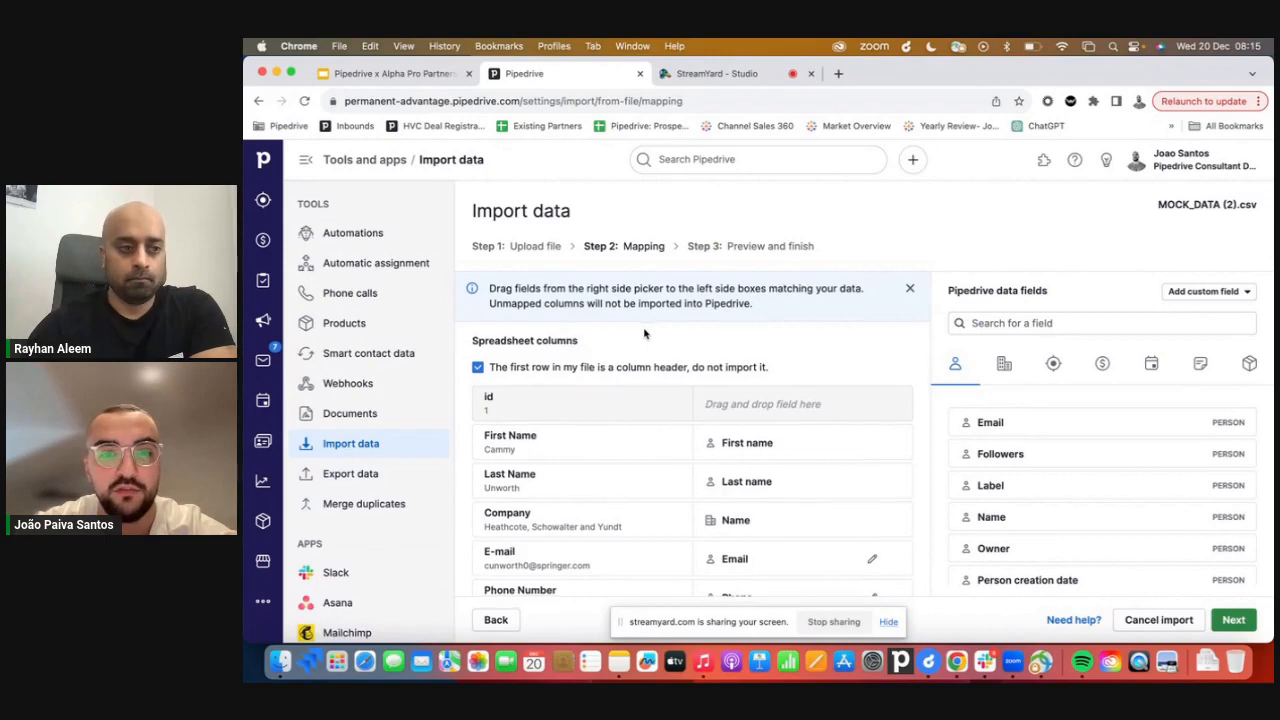
scroll(634, 342, down, 1)
mouse_move(566, 407)
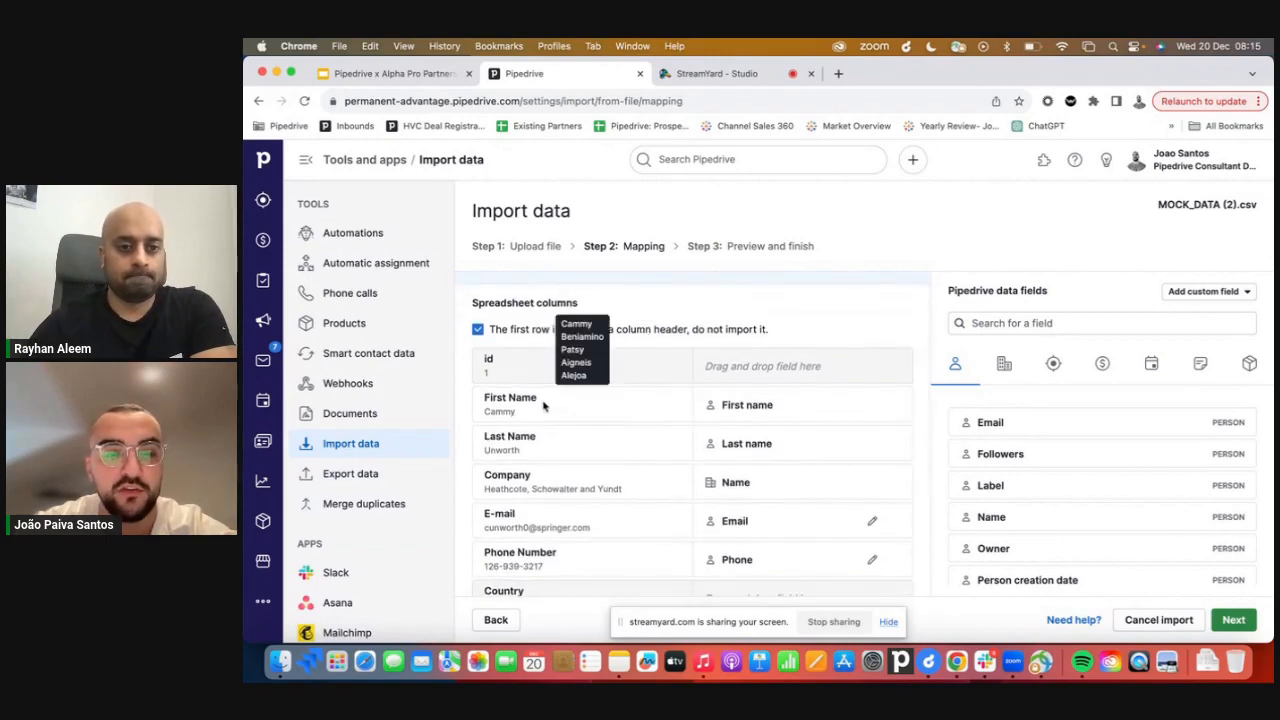
drag(540, 398, 486, 397)
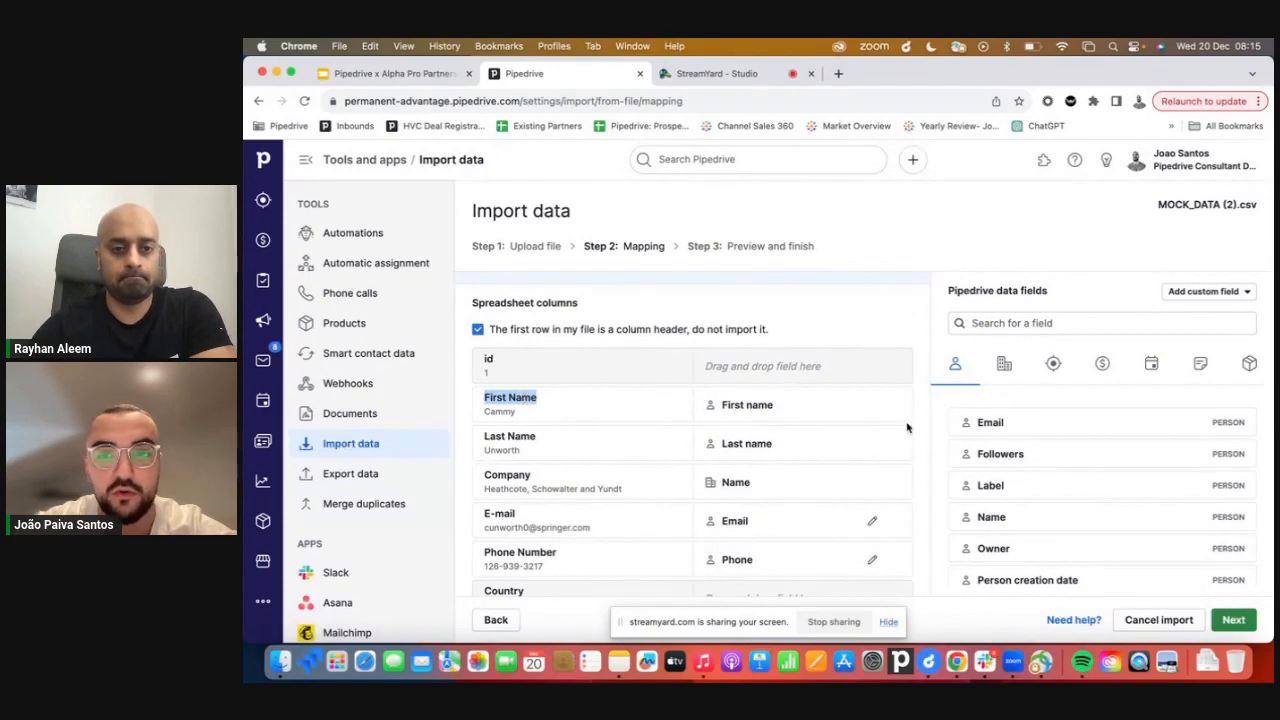
Map the First Name spreadsheet column to the person Name field.
drag(805, 402, 1020, 432)
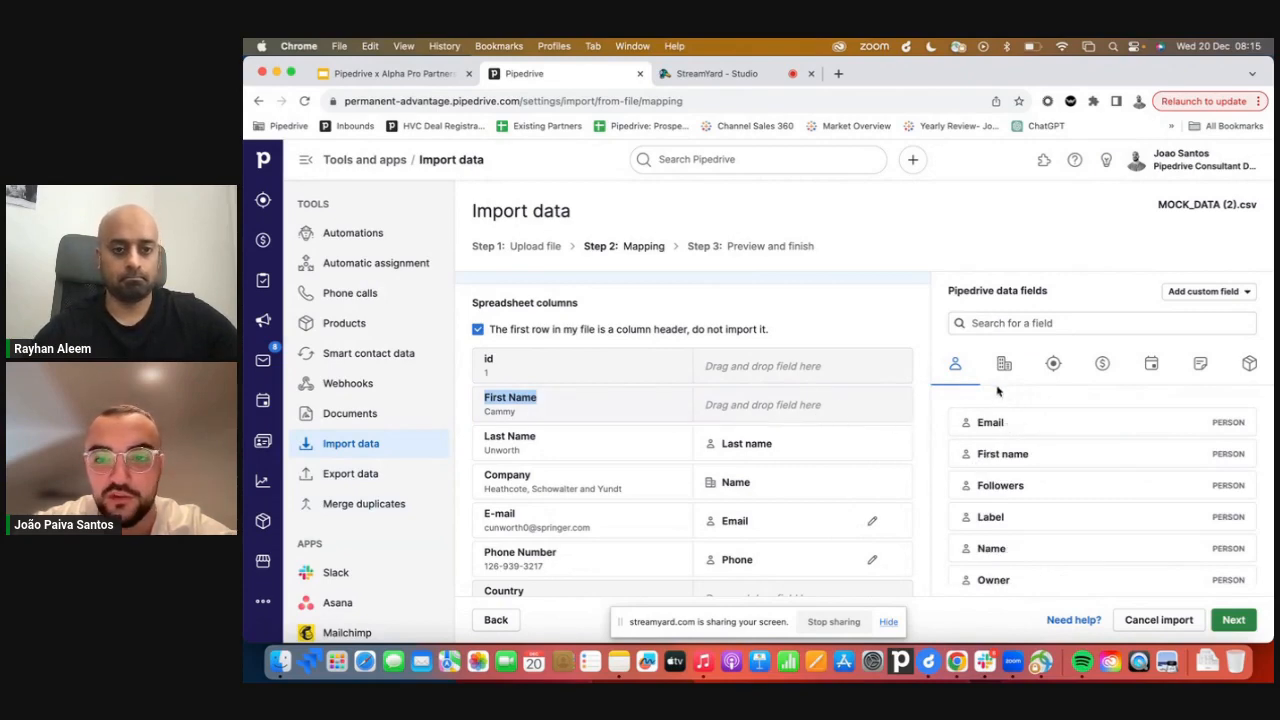
scroll(1000, 505, down, 1)
drag(1000, 505, 780, 409)
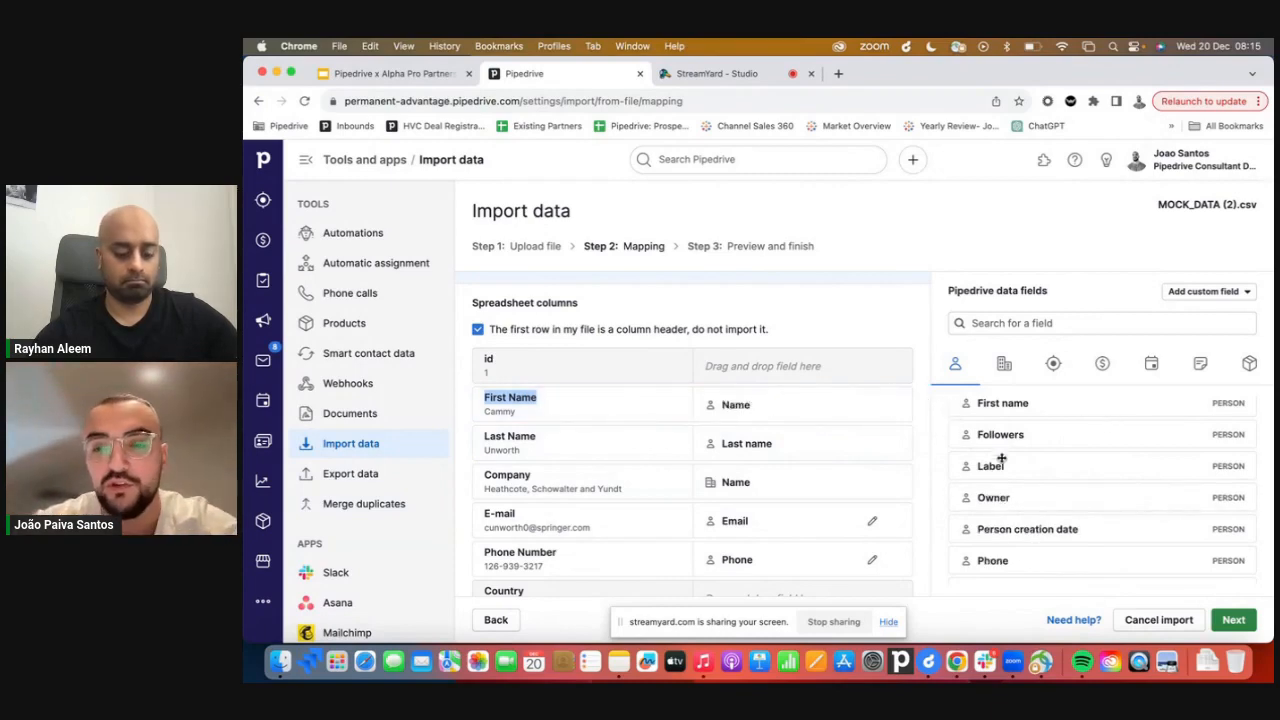
Create a new custom organization field named Country.
click(600, 410)
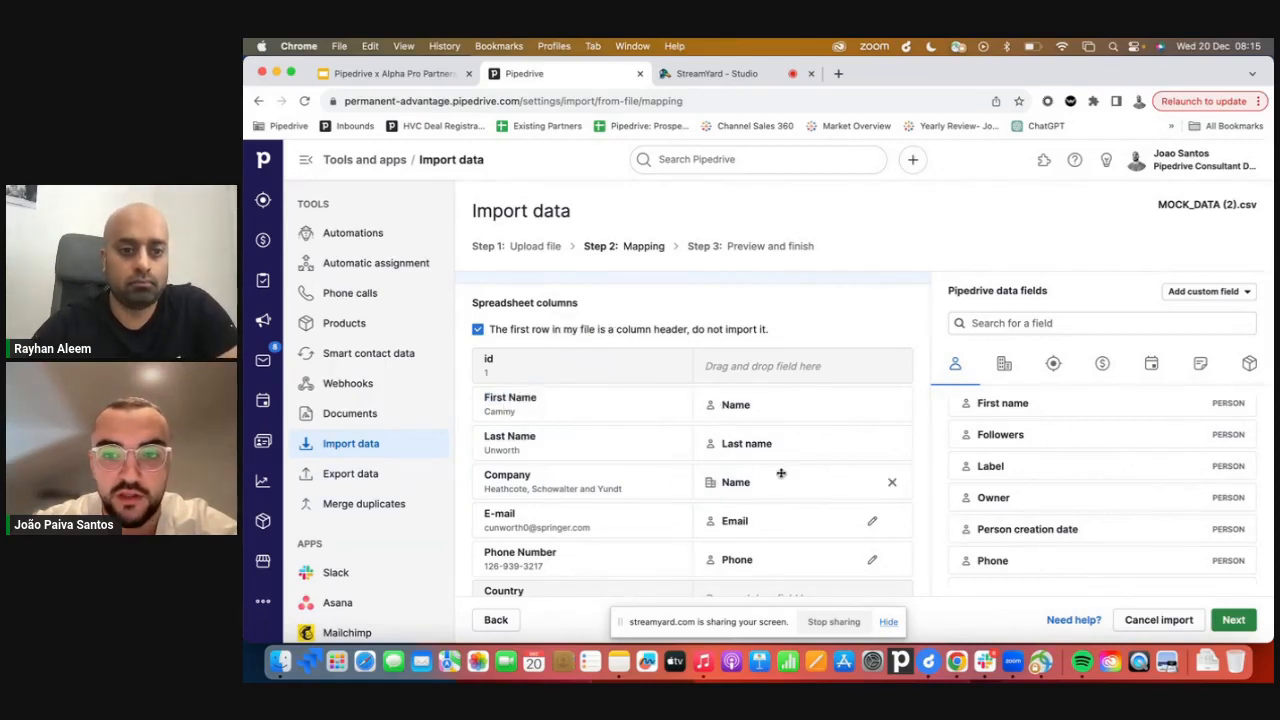
click(1005, 366)
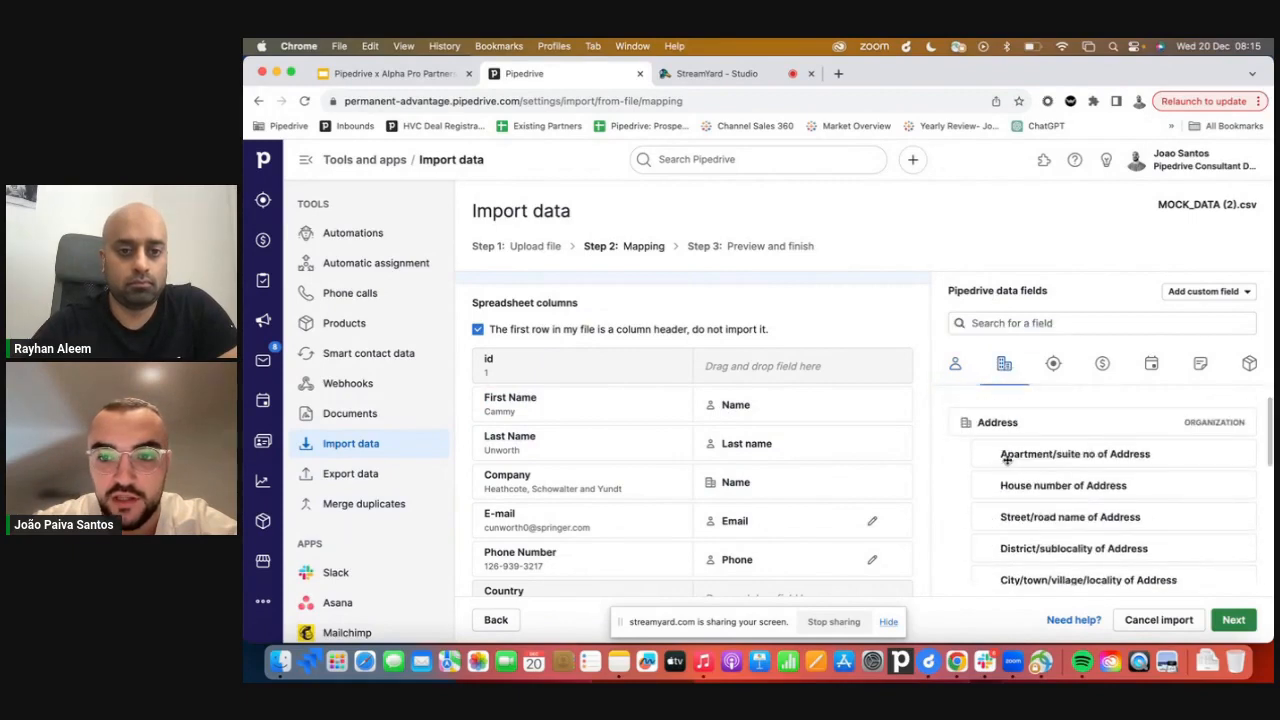
scroll(746, 498, down, 1)
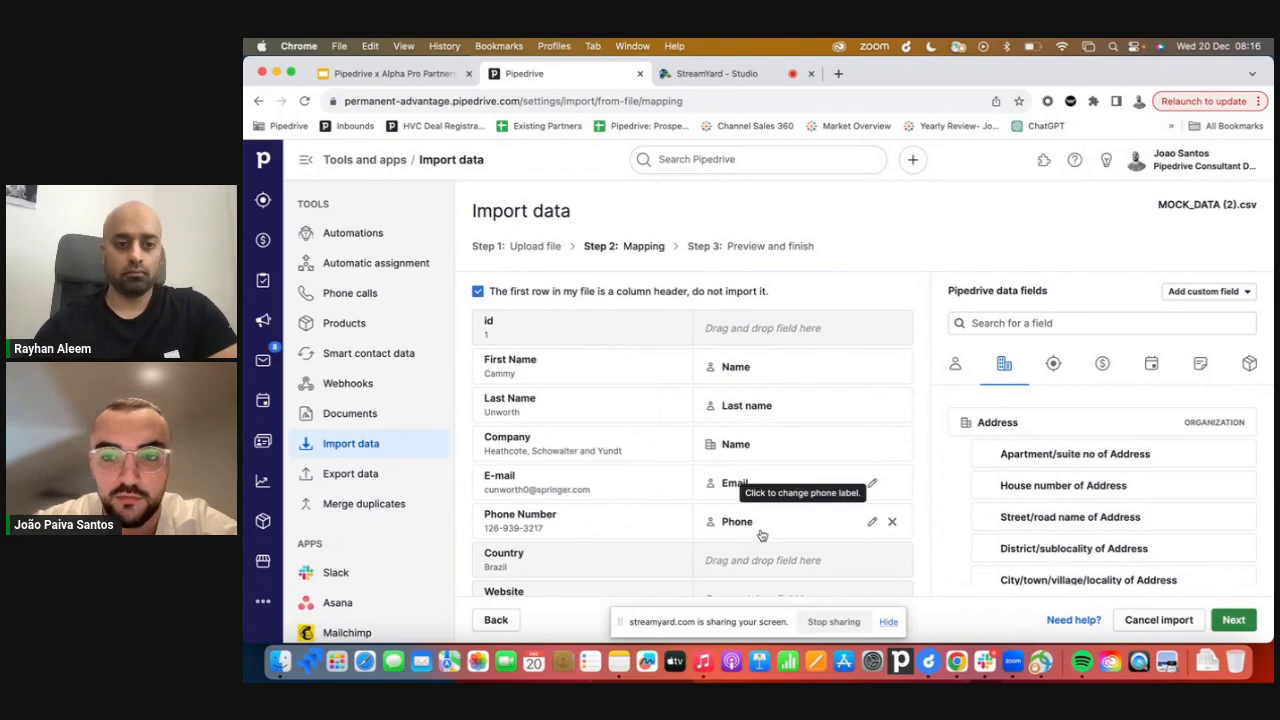
scroll(680, 520, down, 2)
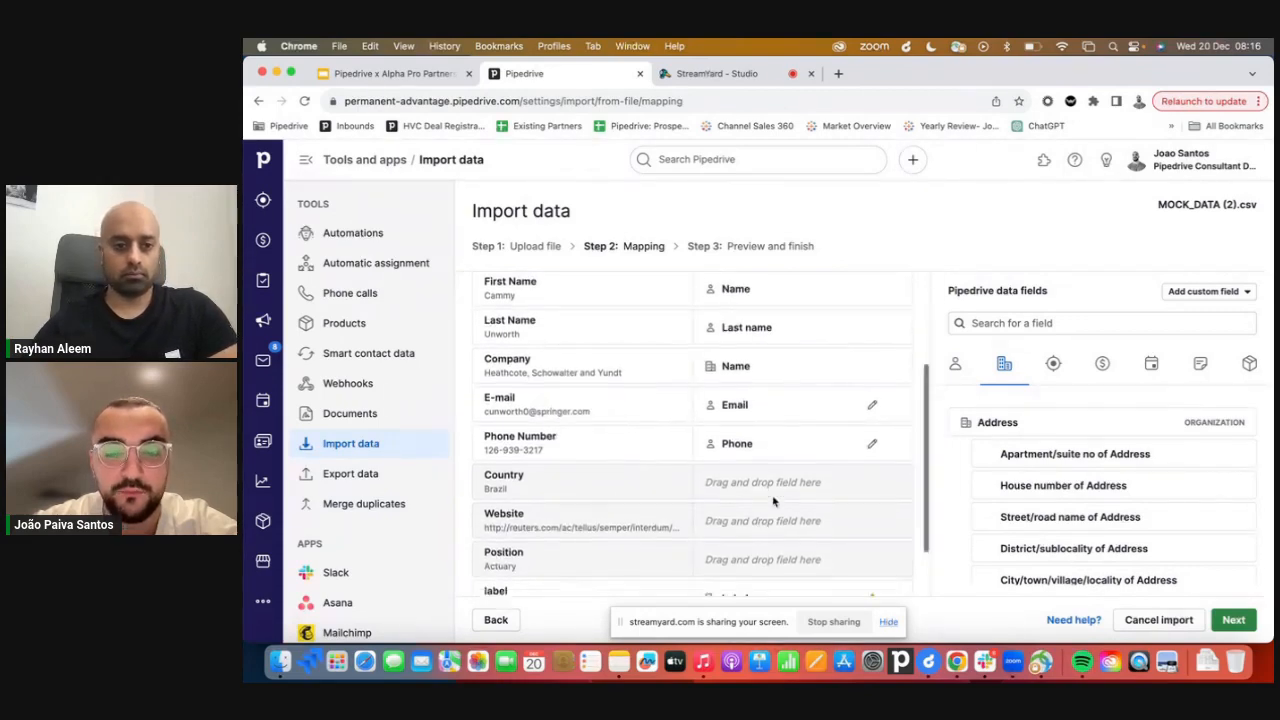
scroll(760, 503, down, 2)
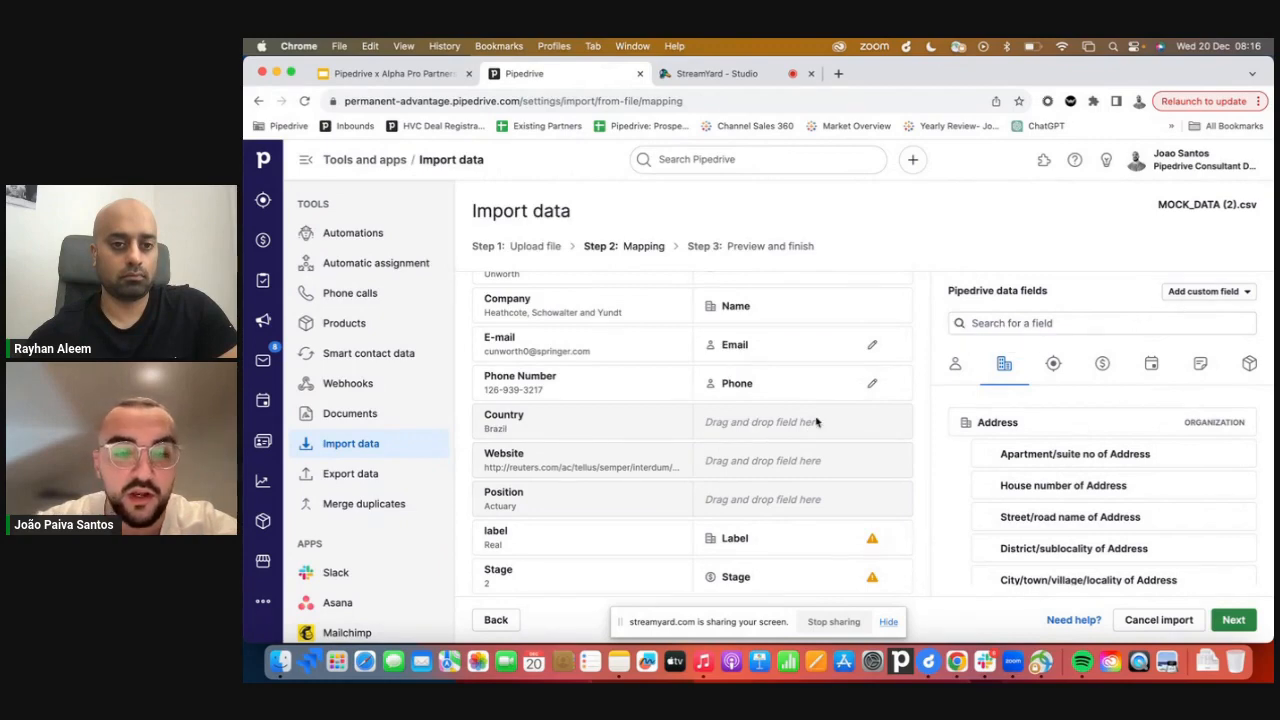
click(1215, 300)
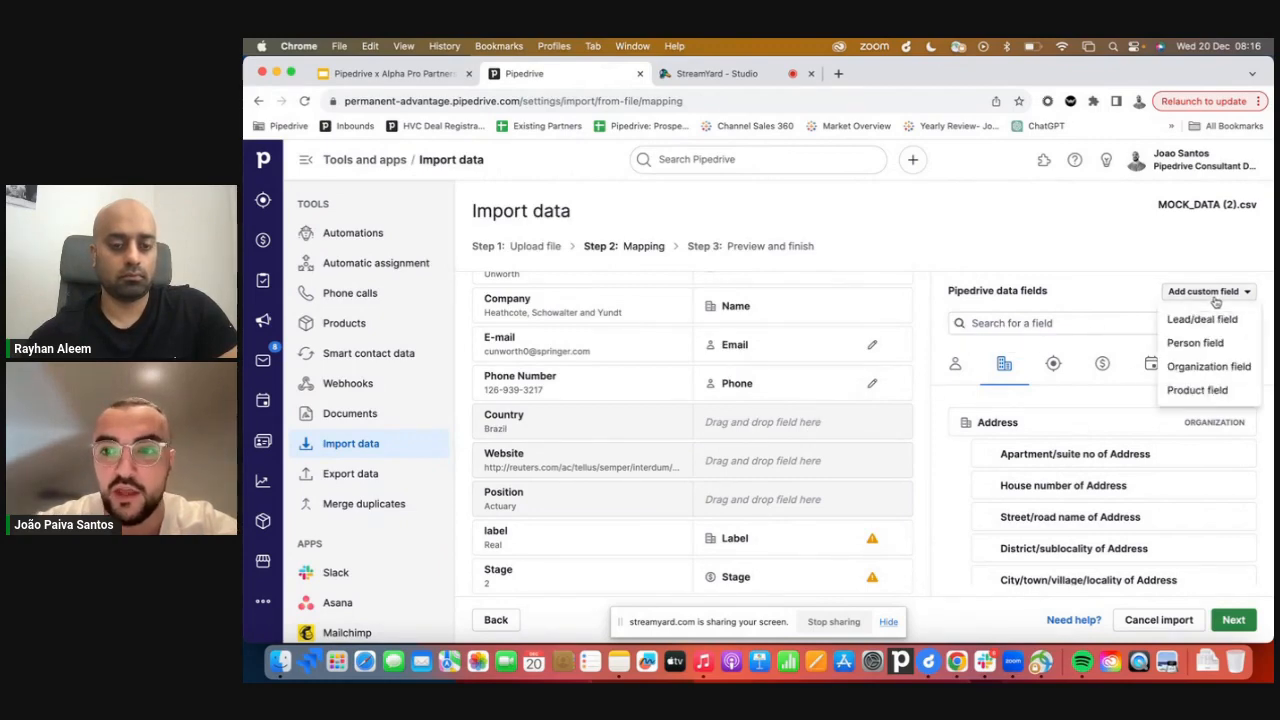
click(1209, 367)
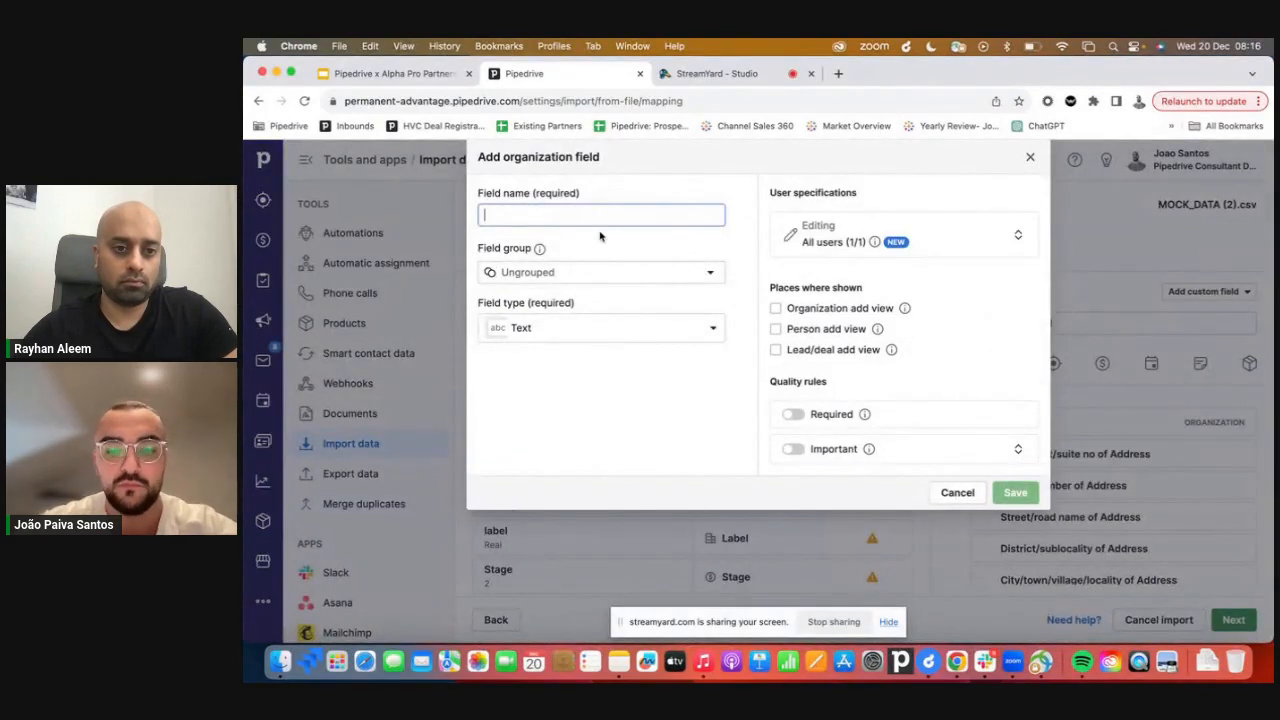
text(Country)
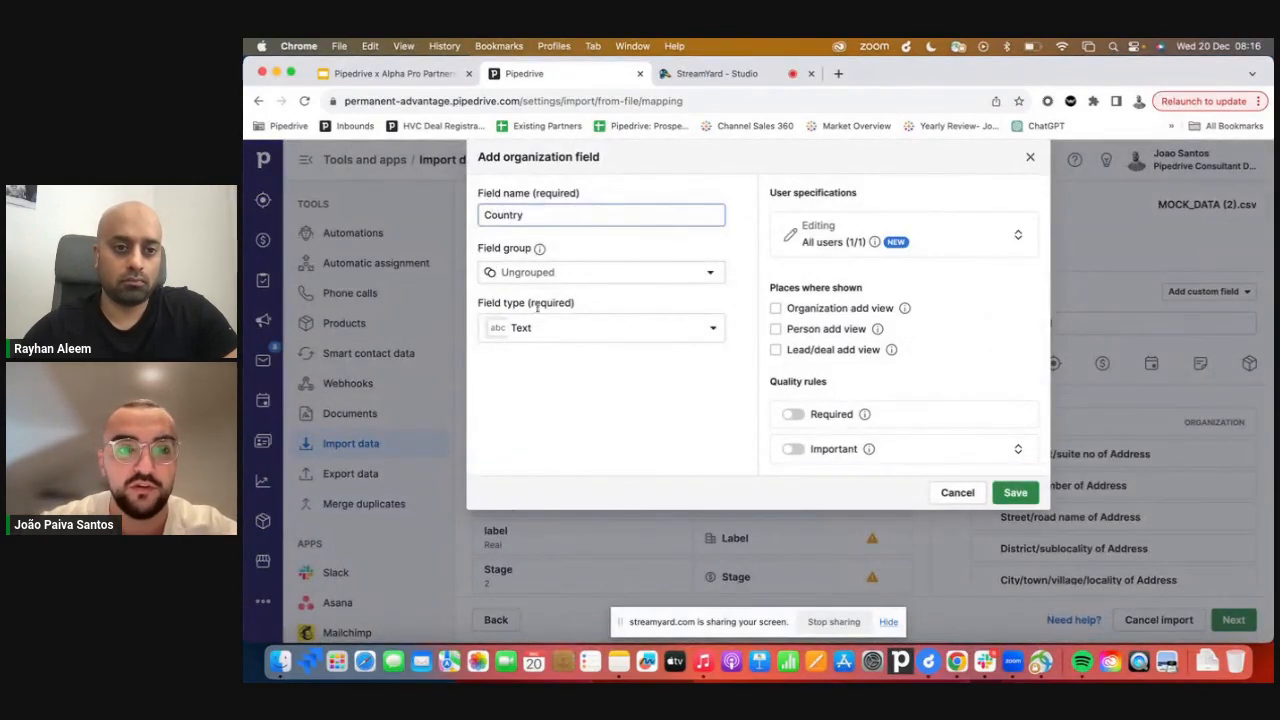
Keep the Text field type, mark the Country field as Required, and save it.
click(552, 330)
click(528, 399)
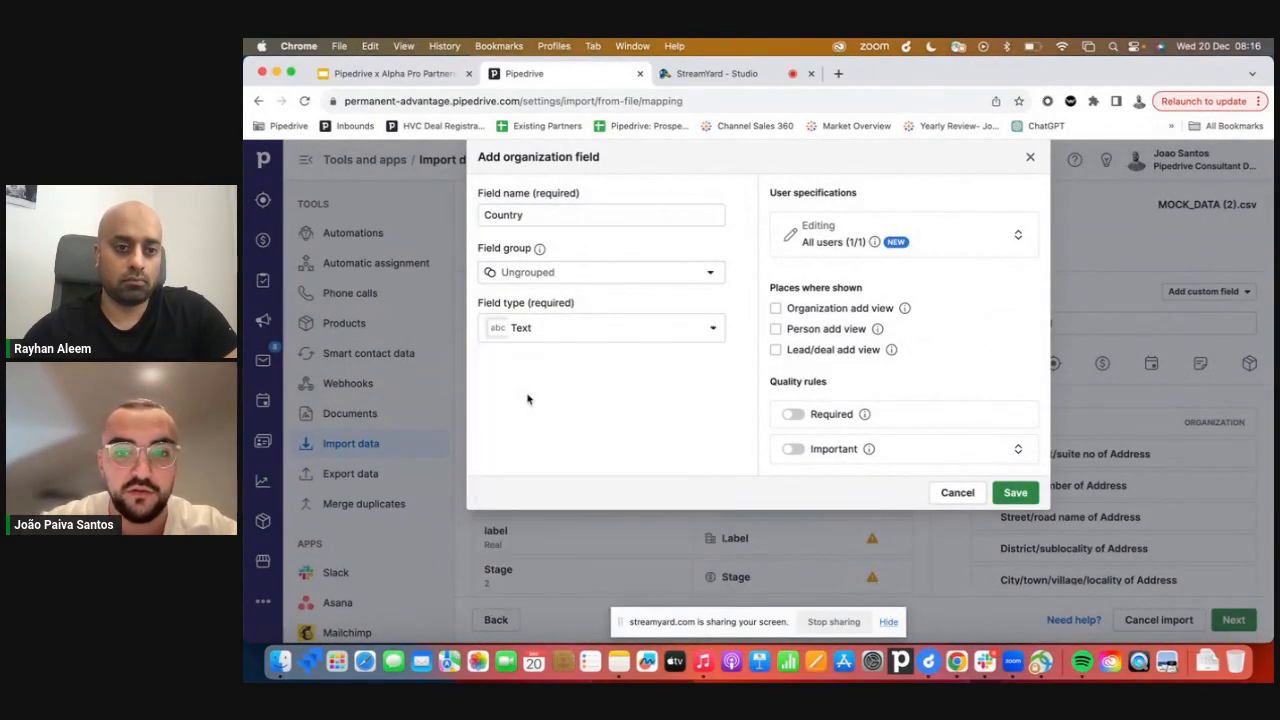
click(793, 414)
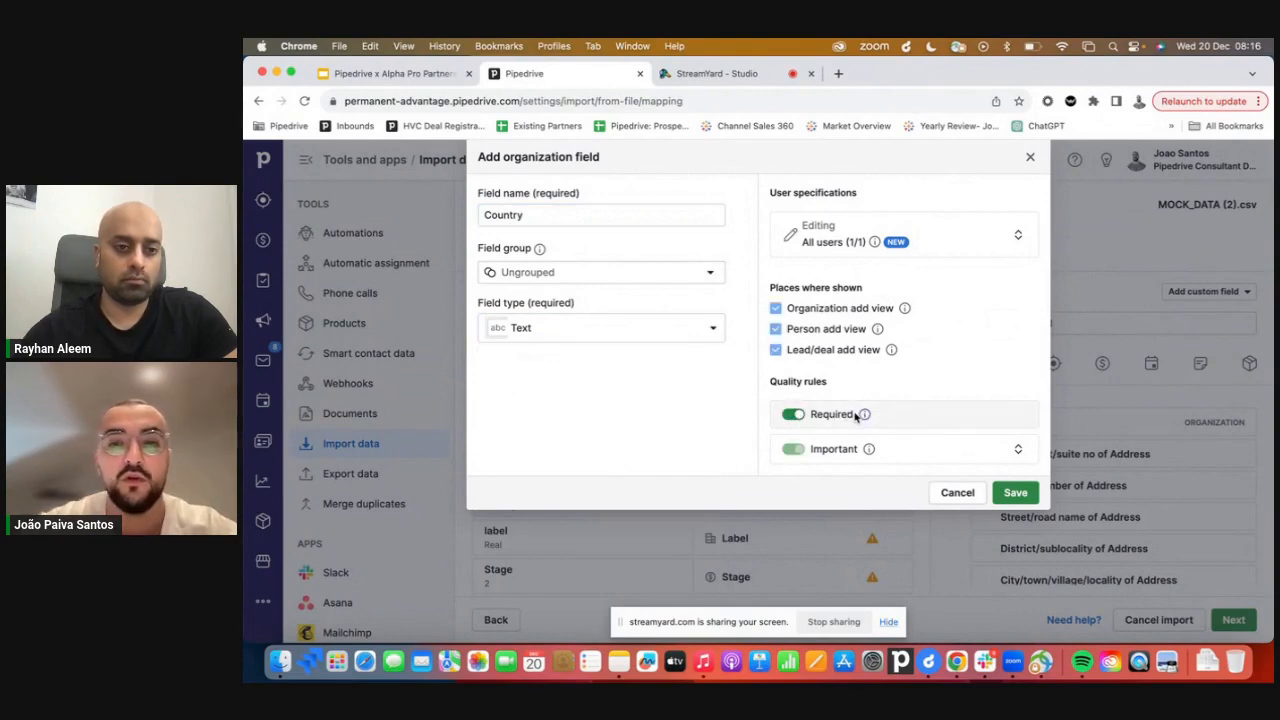
drag(862, 415, 814, 417)
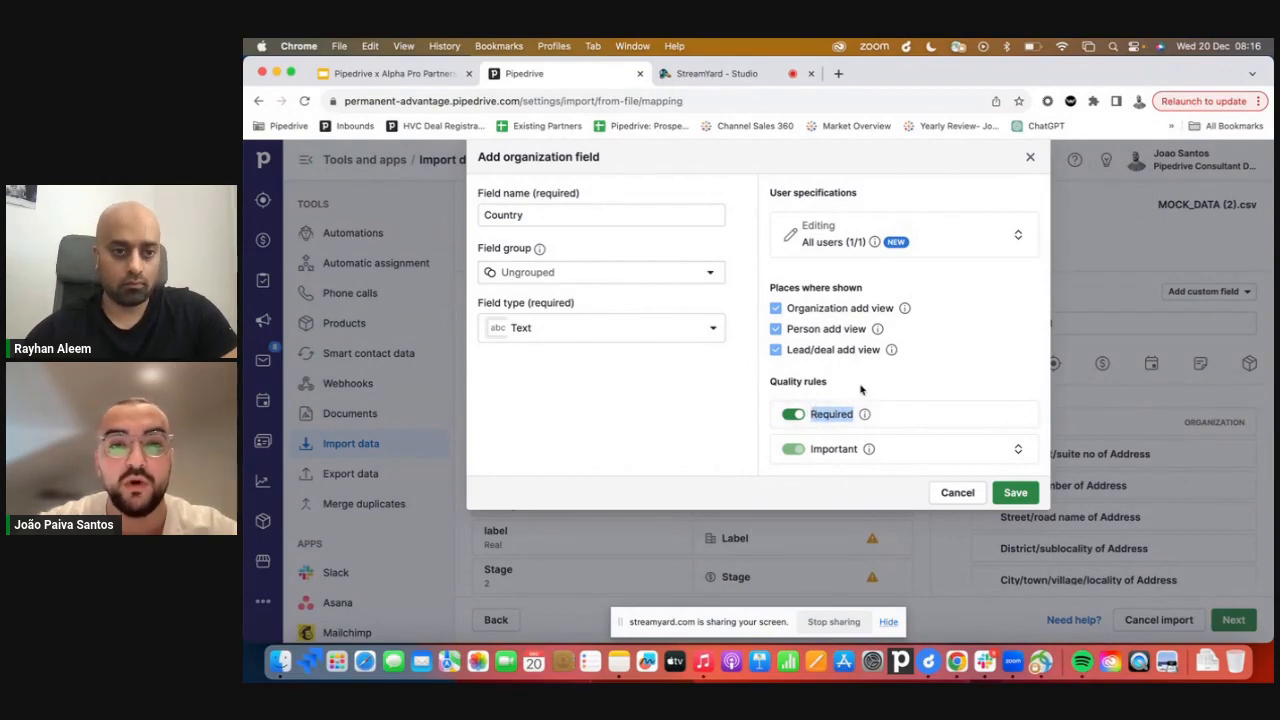
click(860, 389)
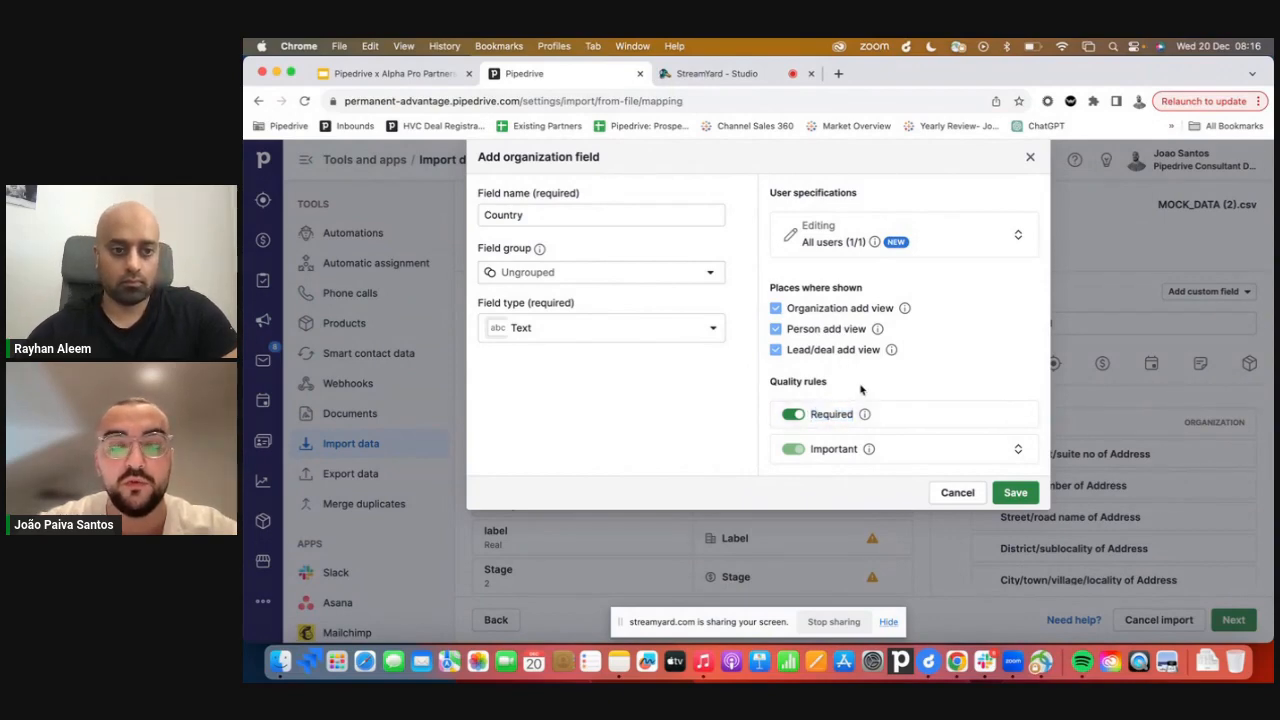
click(1016, 493)
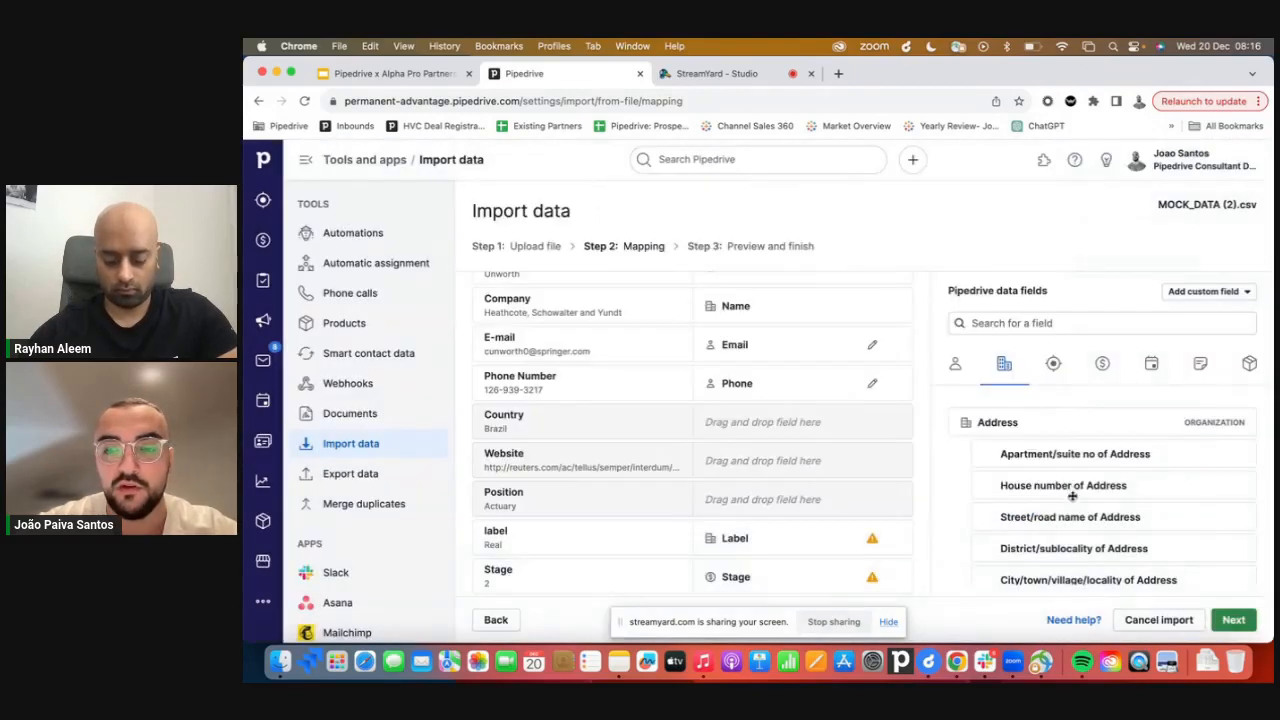
Map the Country spreadsheet column to the new Country organization custom field.
scroll(1072, 496, down, 5)
scroll(1069, 499, up, 1)
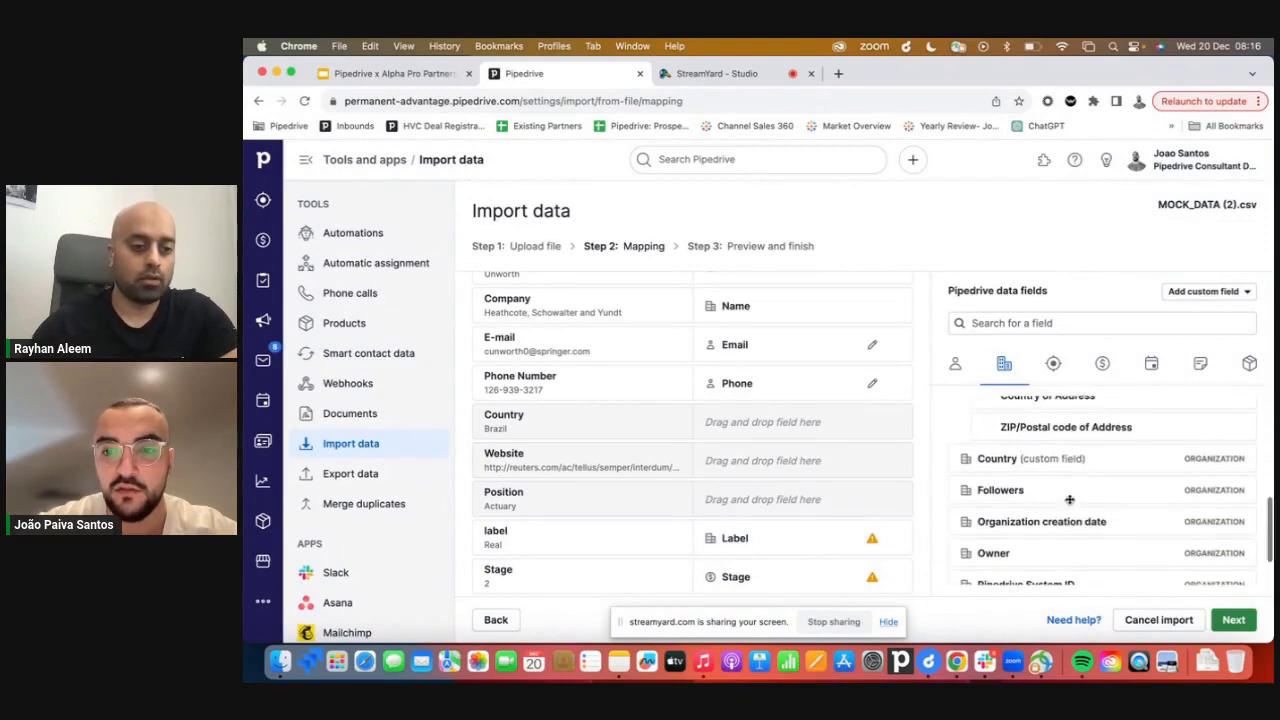
drag(1058, 458, 827, 424)
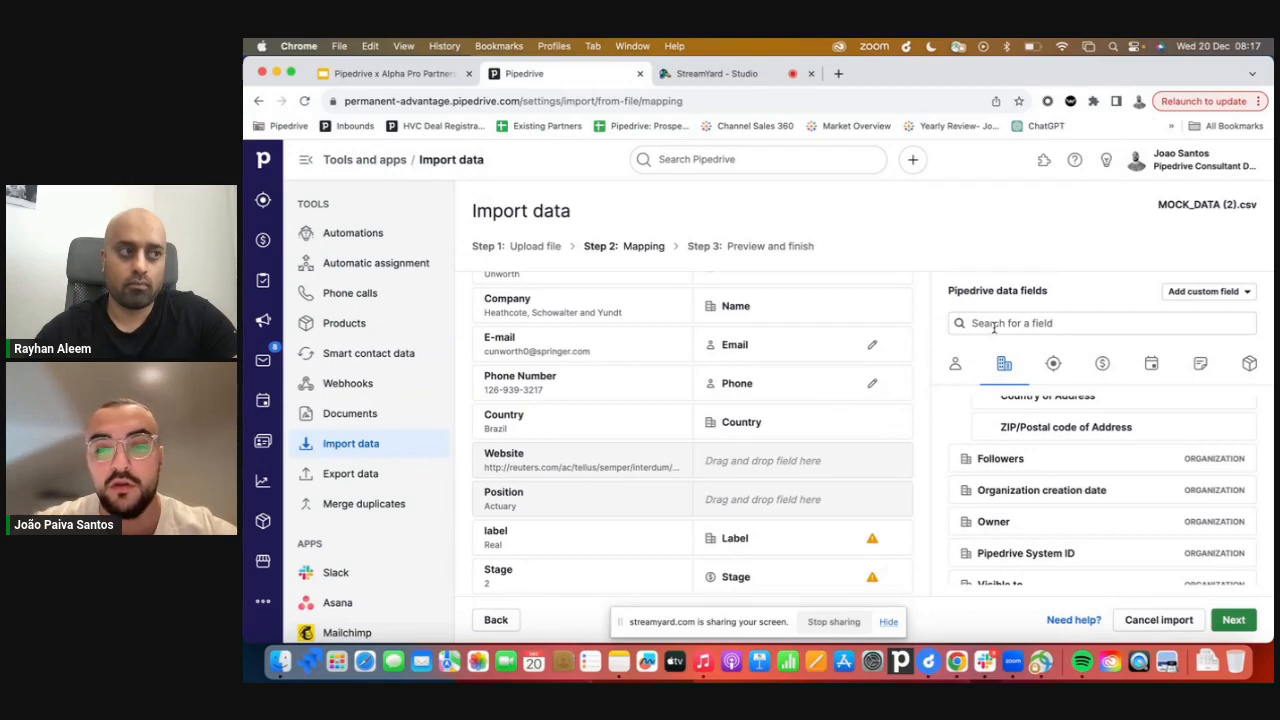
scroll(1108, 471, down, 1)
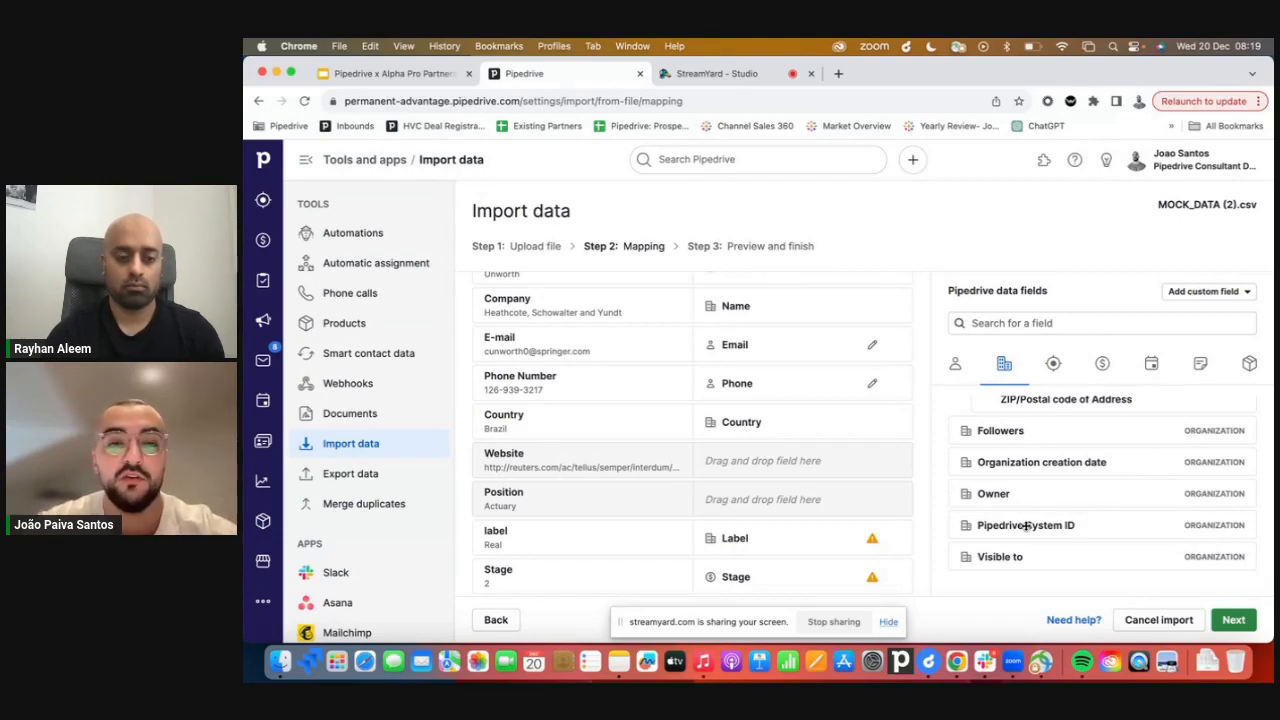
scroll(1015, 495, up, 5)
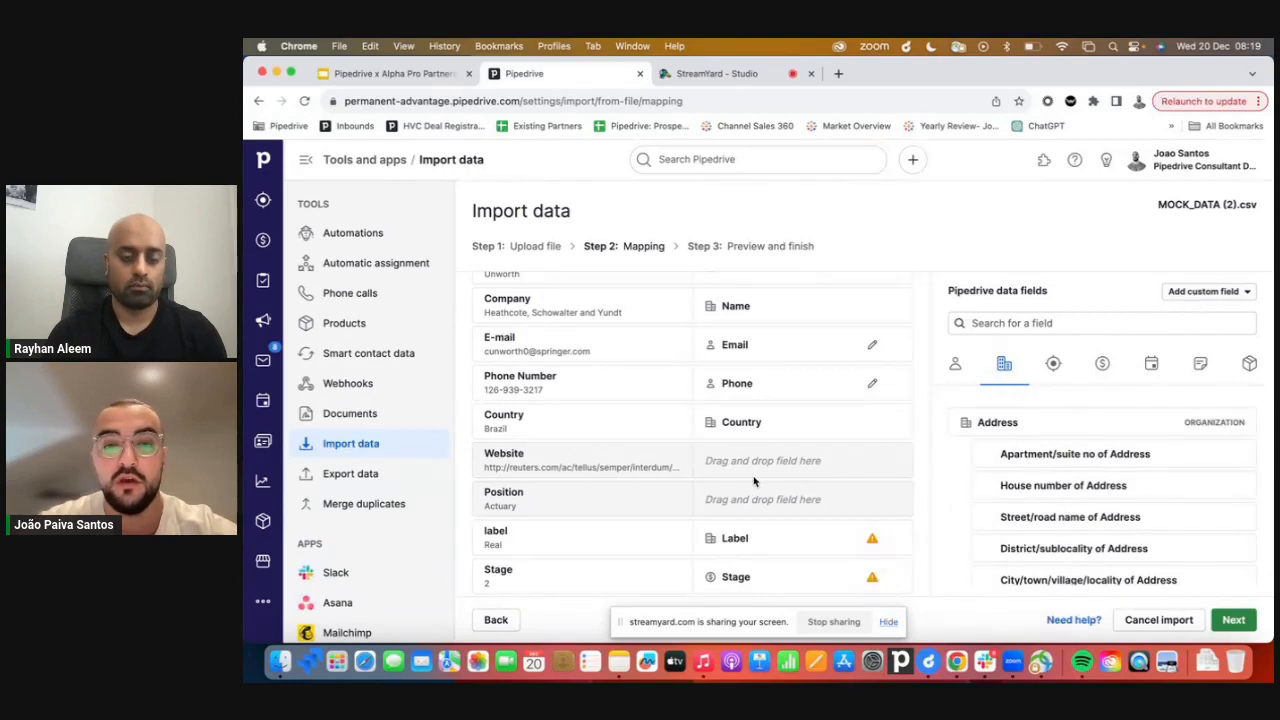
Create a new organization custom field named Website.
scroll(652, 466, down, 1)
triple_click(588, 455)
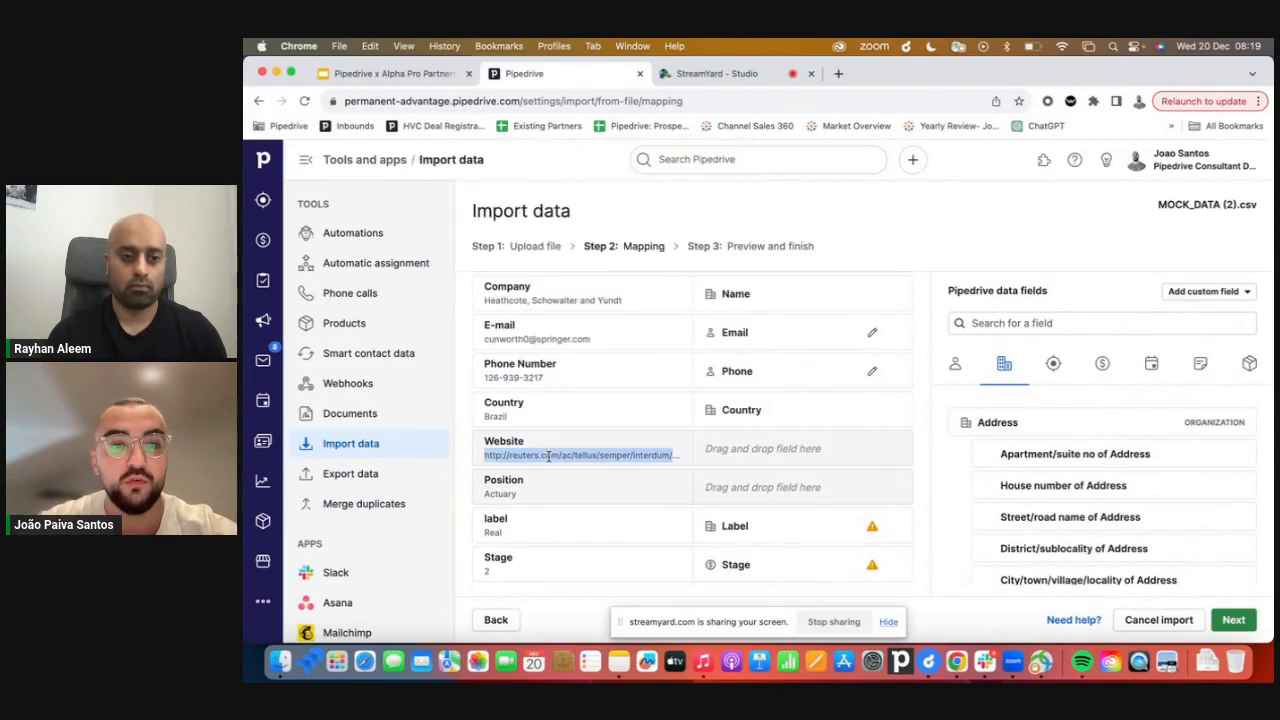
scroll(1026, 418, down, 2)
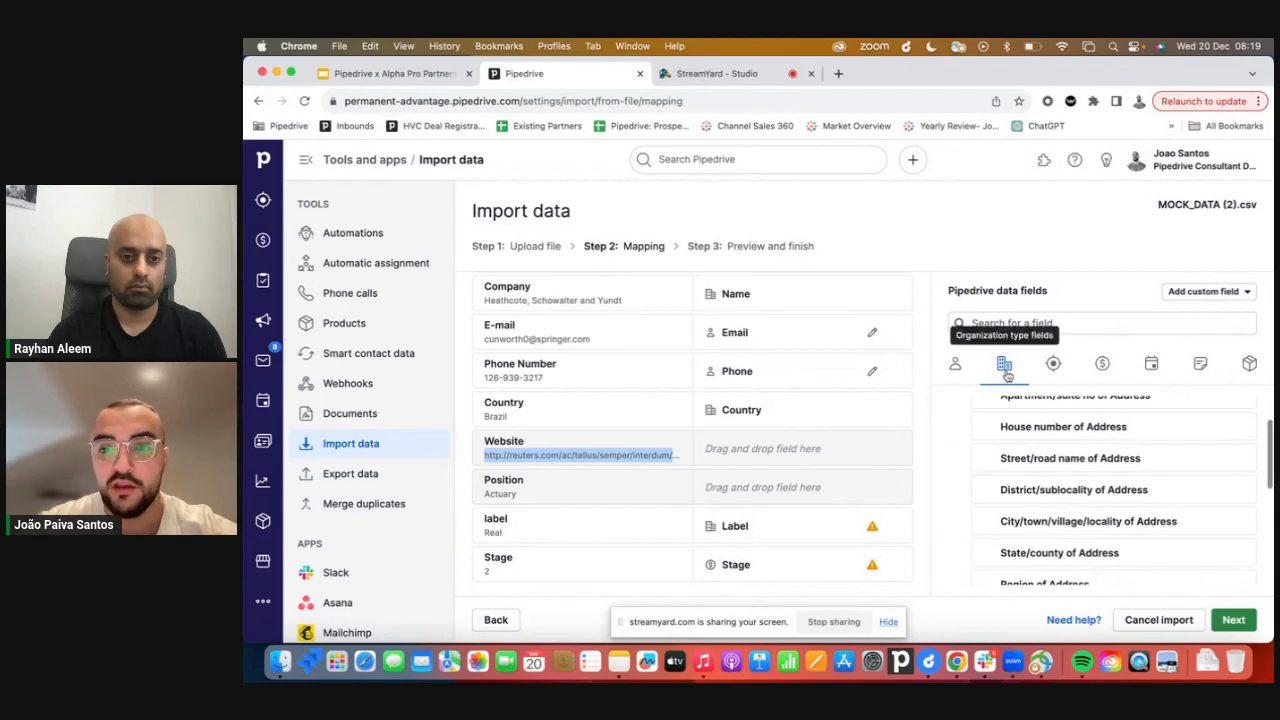
scroll(1017, 445, down, 5)
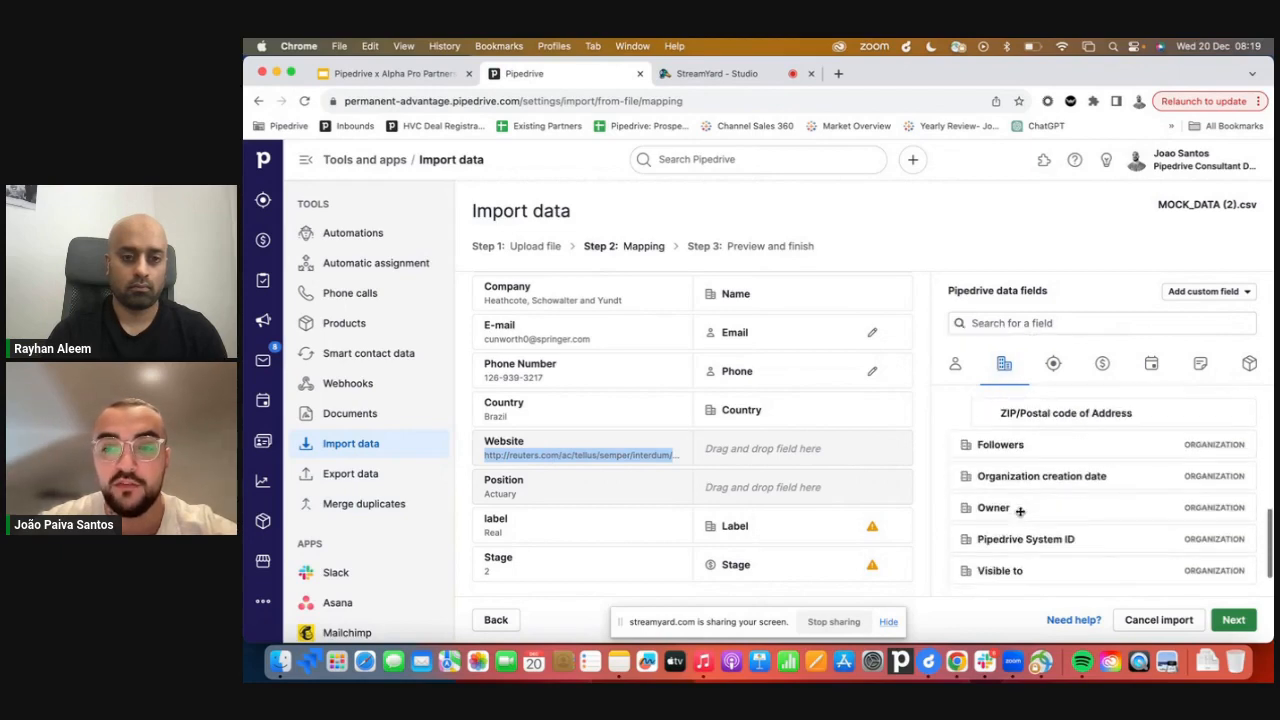
click(1190, 292)
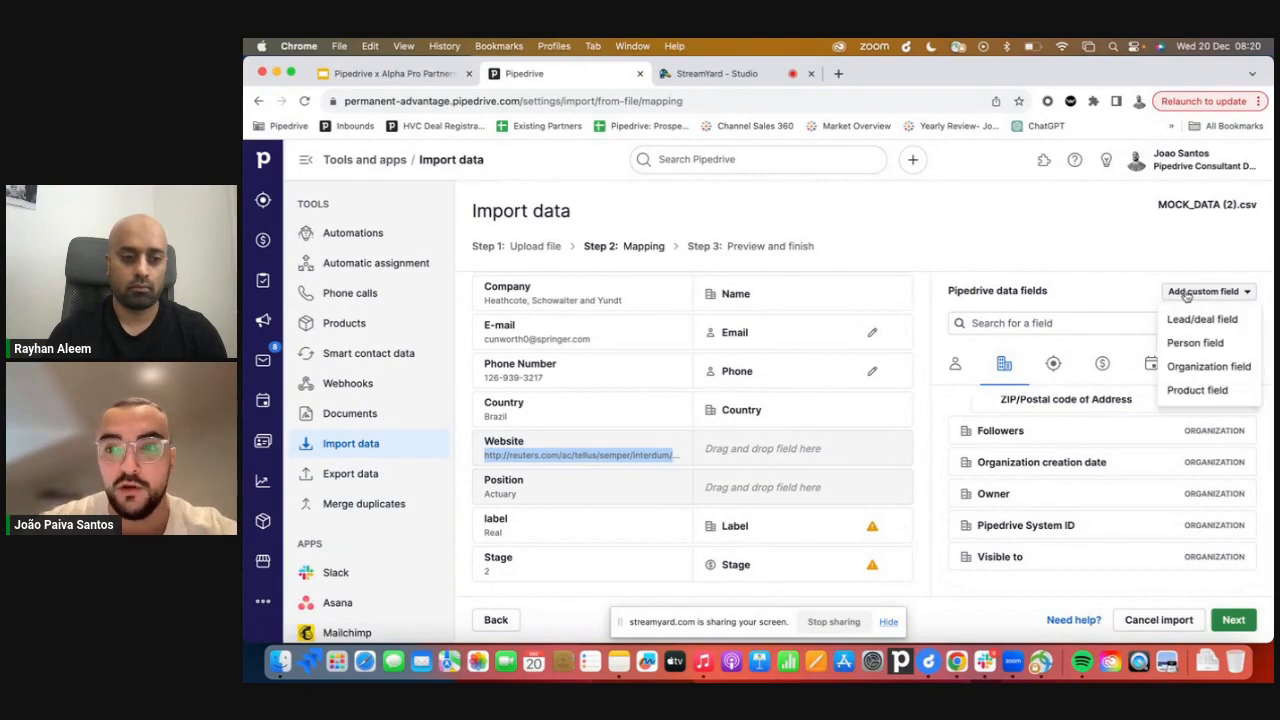
click(1180, 368)
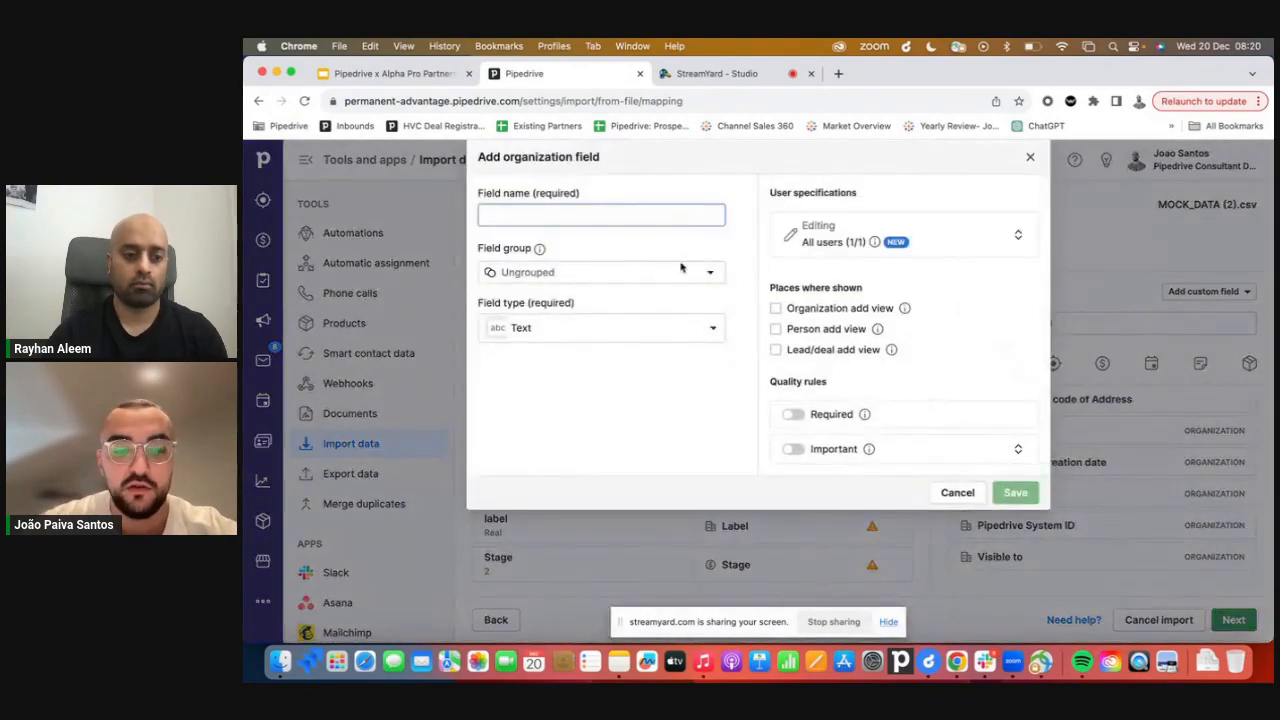
text(Website)
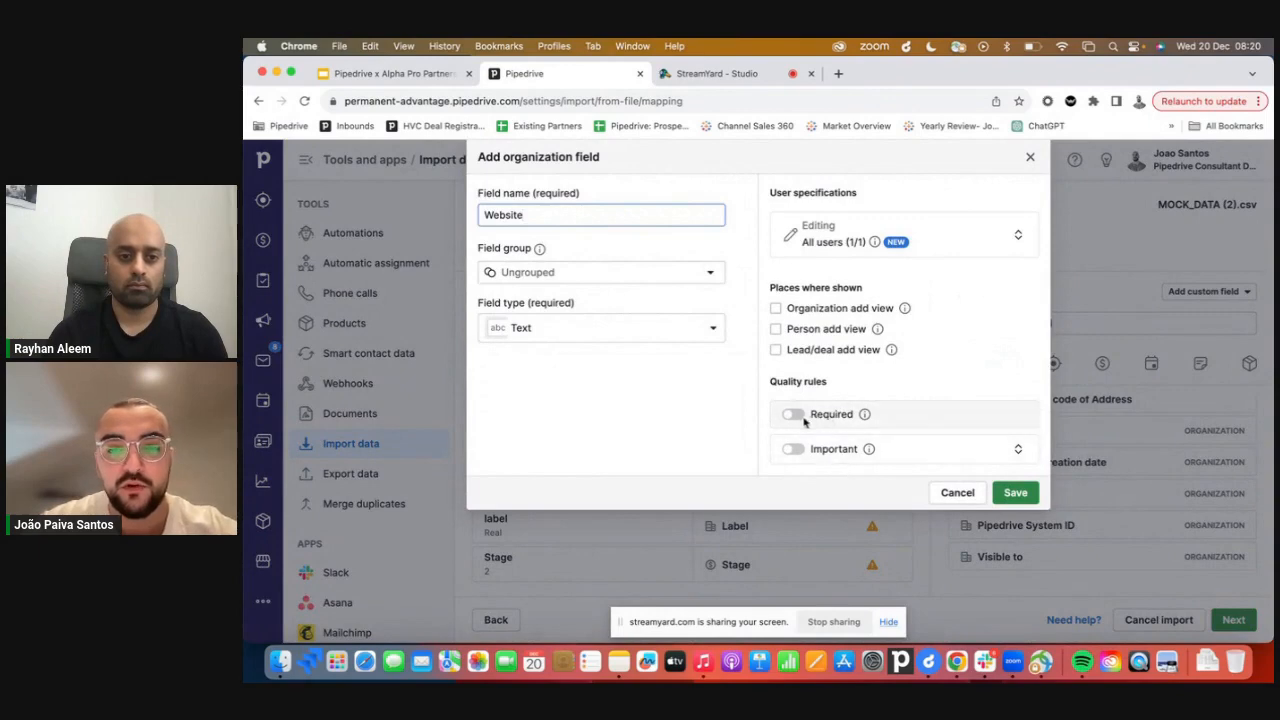
Mark the Website field as Important and save it.
click(793, 450)
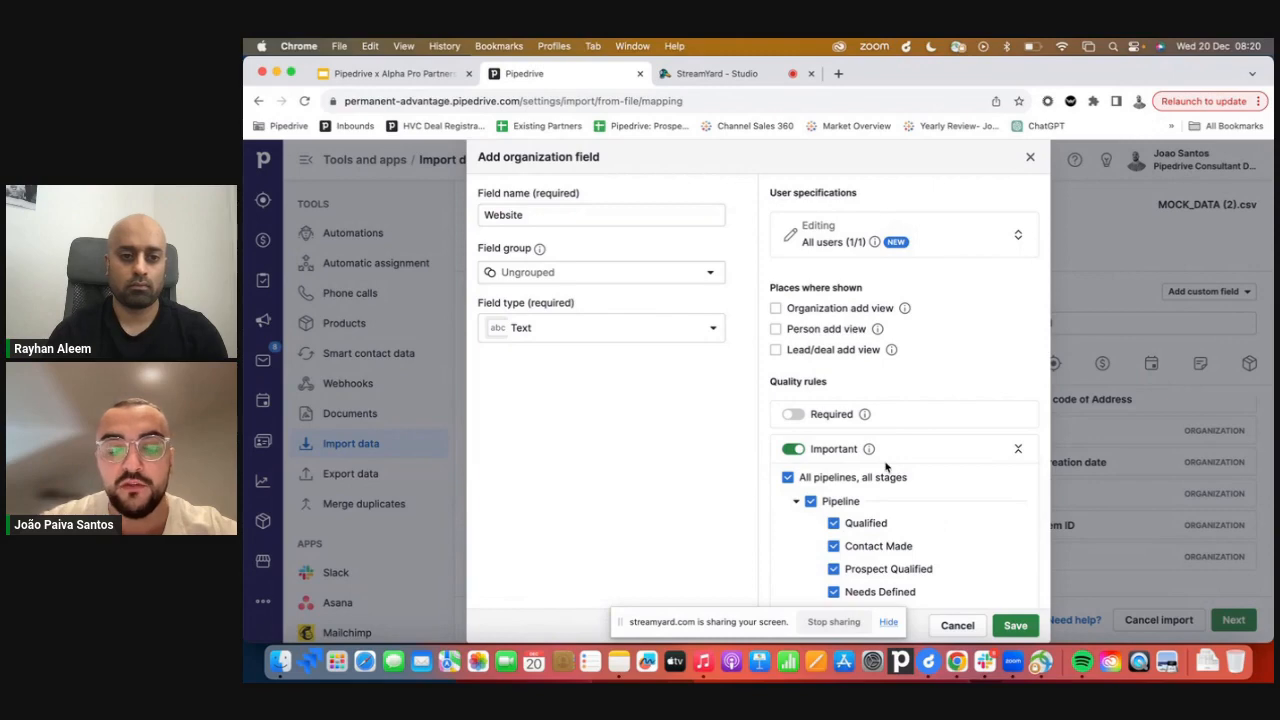
click(1014, 627)
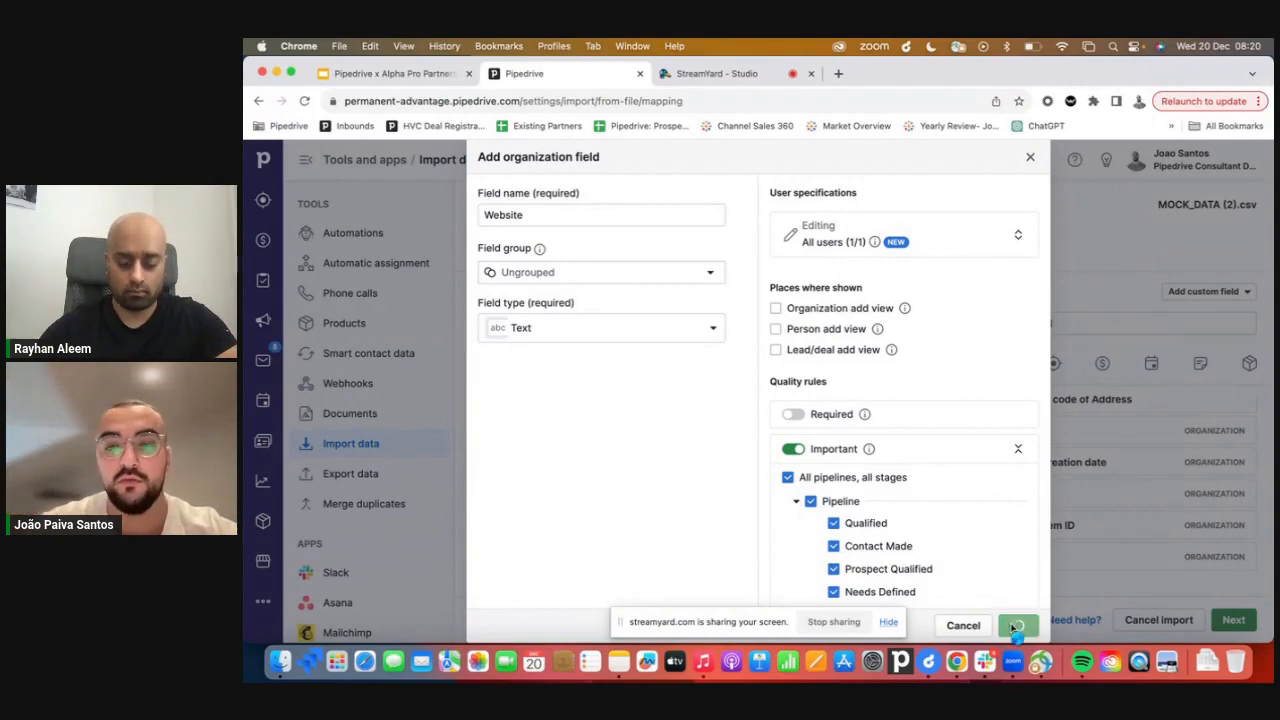
Map the Website spreadsheet column to the new Website organization custom field.
scroll(1039, 494, down, 1)
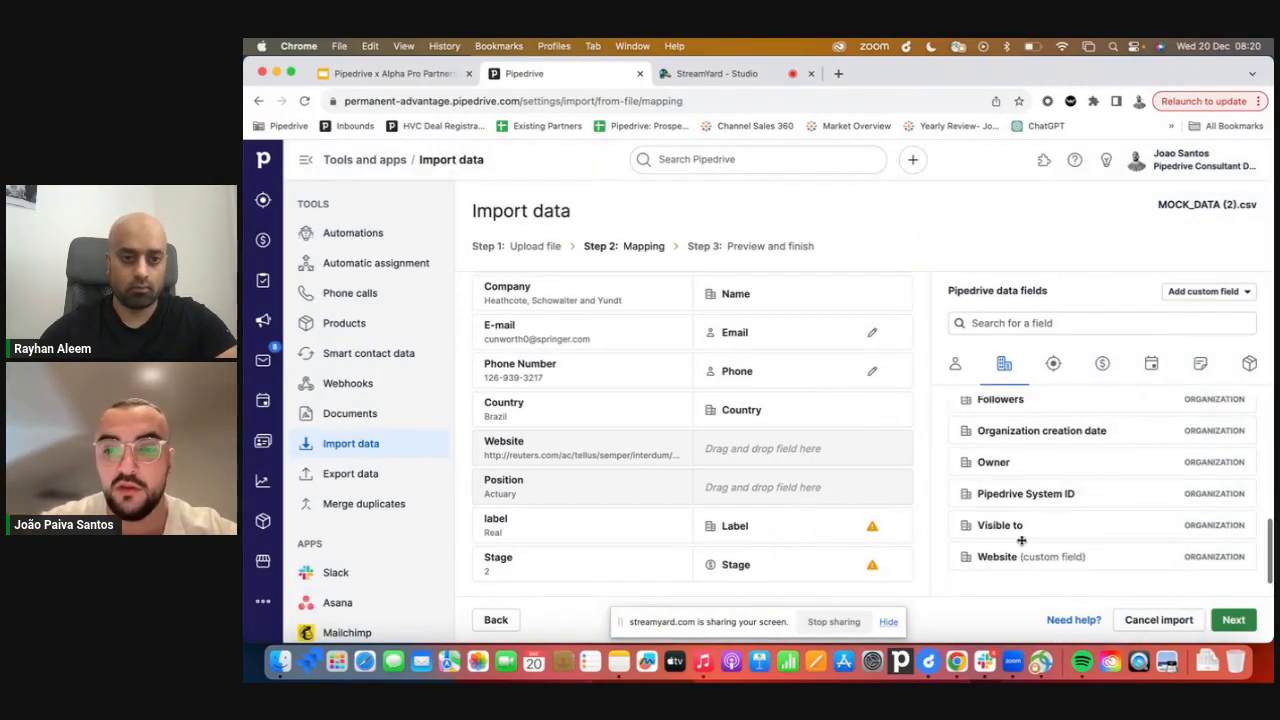
drag(1020, 552, 794, 449)
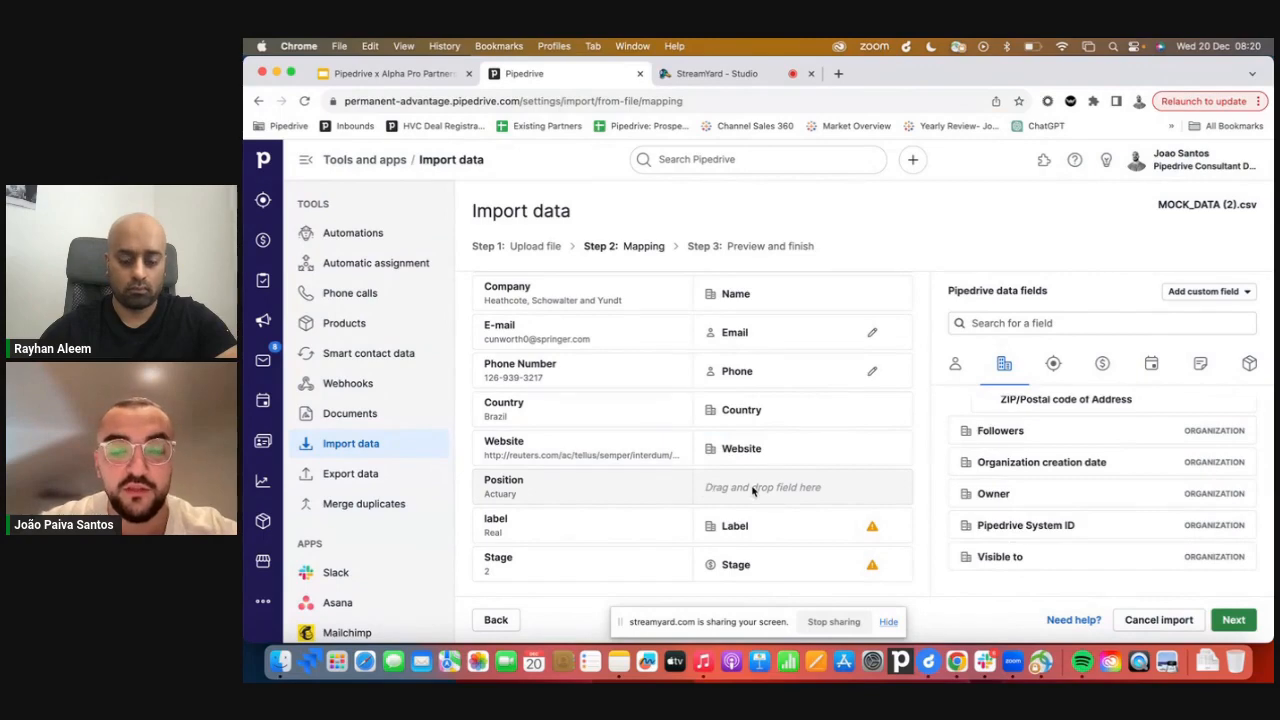
Create and save a new person custom field named Position within Company.
mouse_move(588, 502)
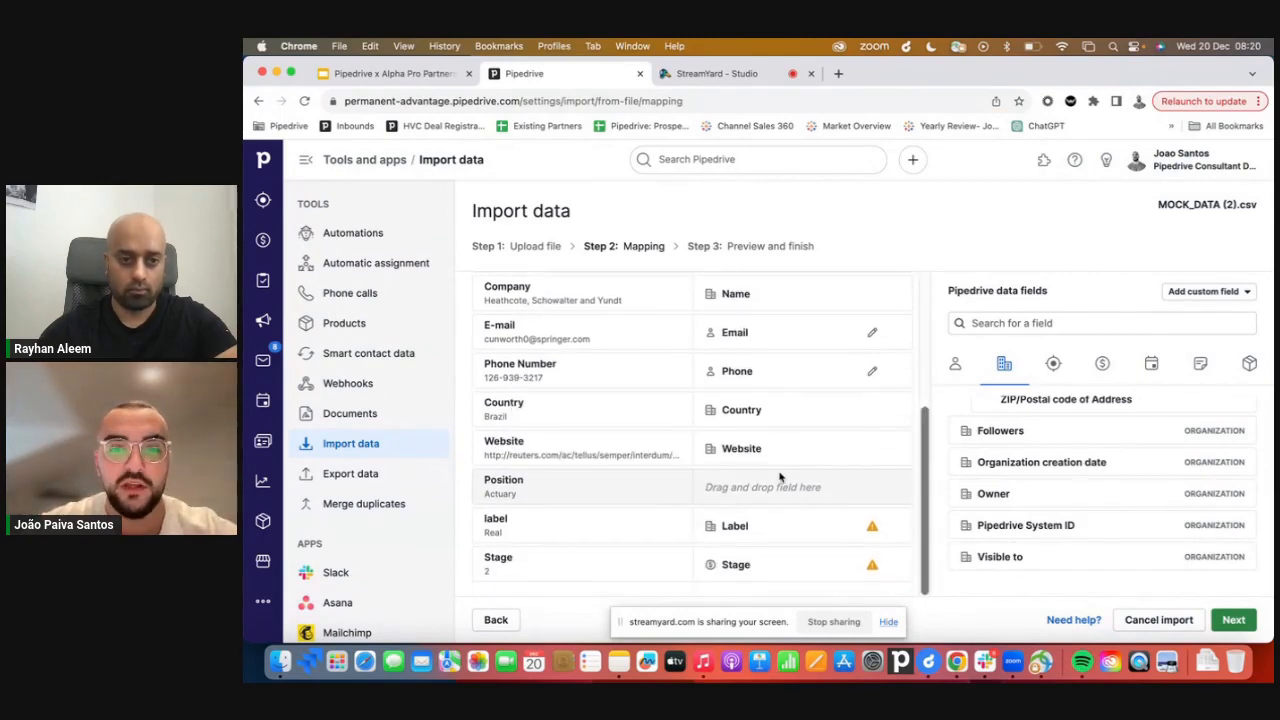
click(956, 364)
scroll(1020, 490, down, 3)
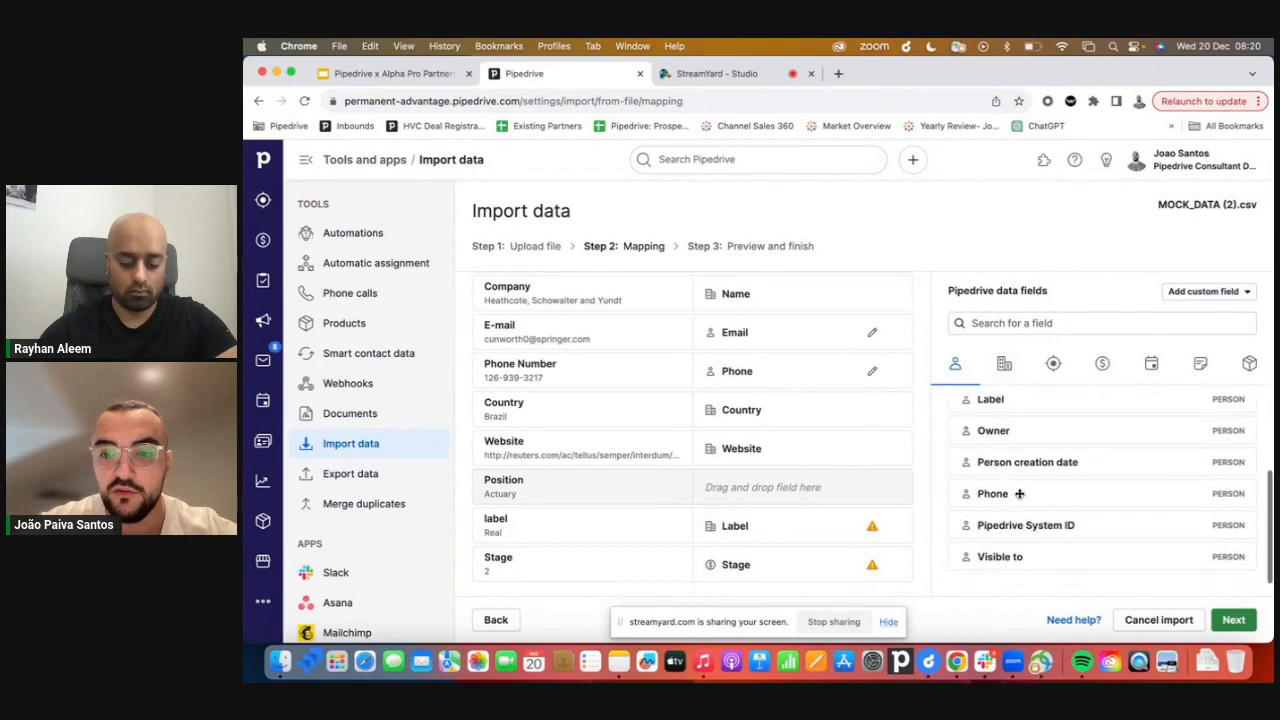
click(1195, 292)
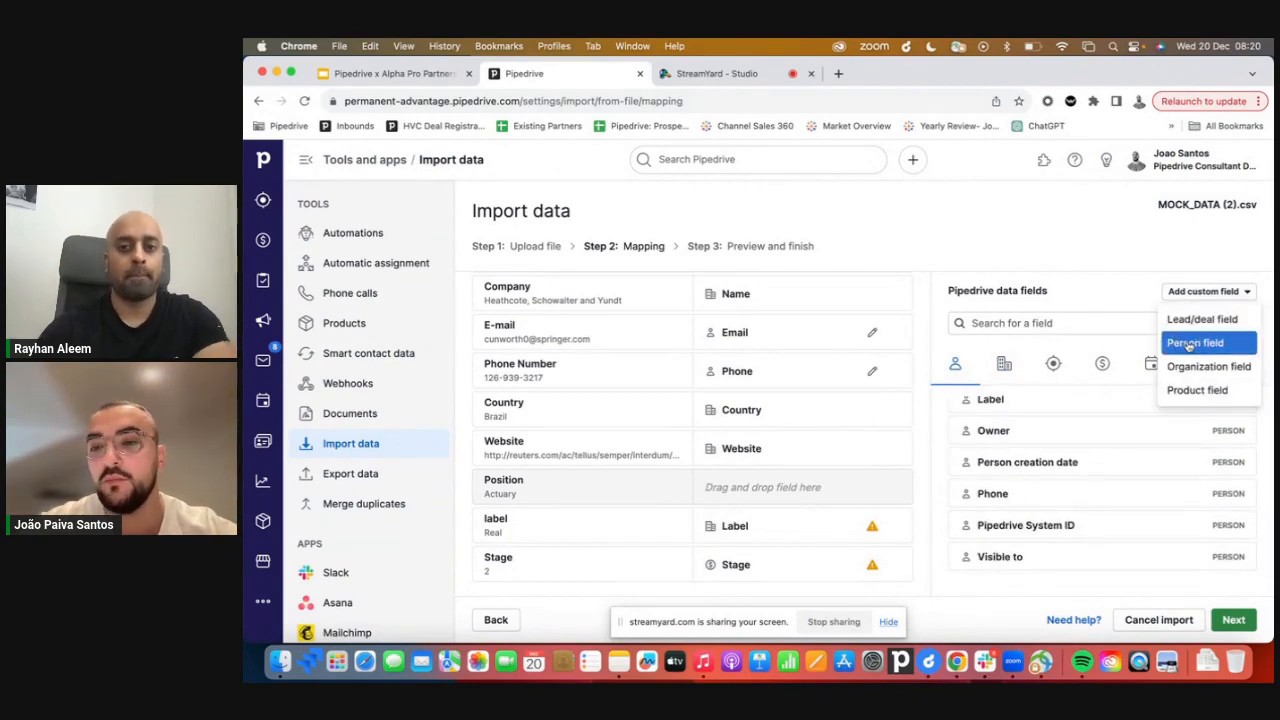
click(1203, 343)
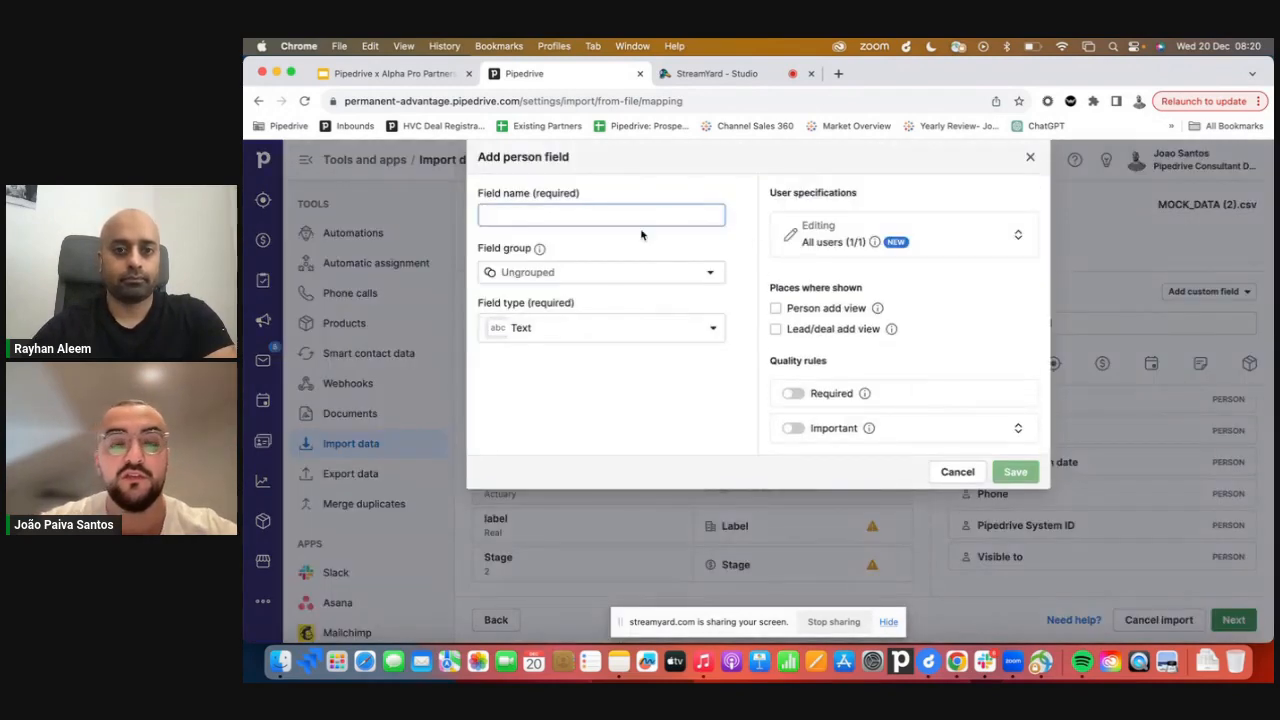
text(Position wi)
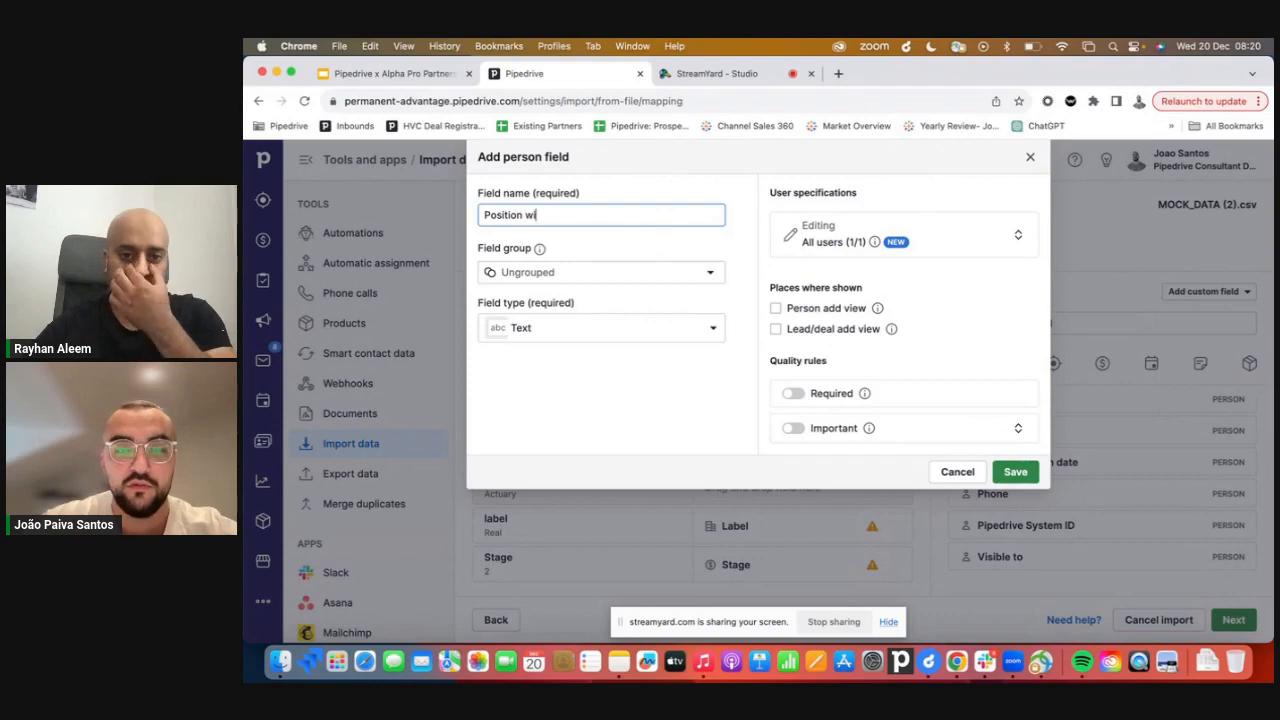
text(Company)
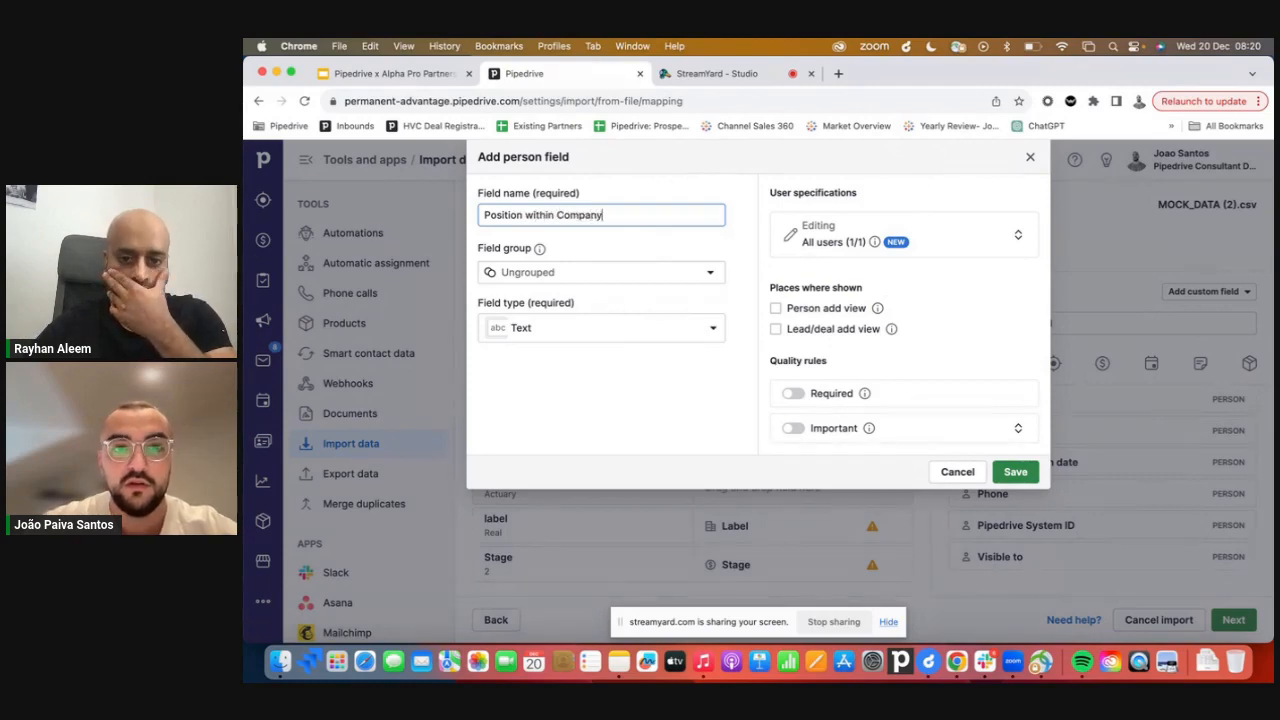
click(1015, 471)
Map the Position spreadsheet column to the Position within Company person field.
scroll(1046, 491, down, 1)
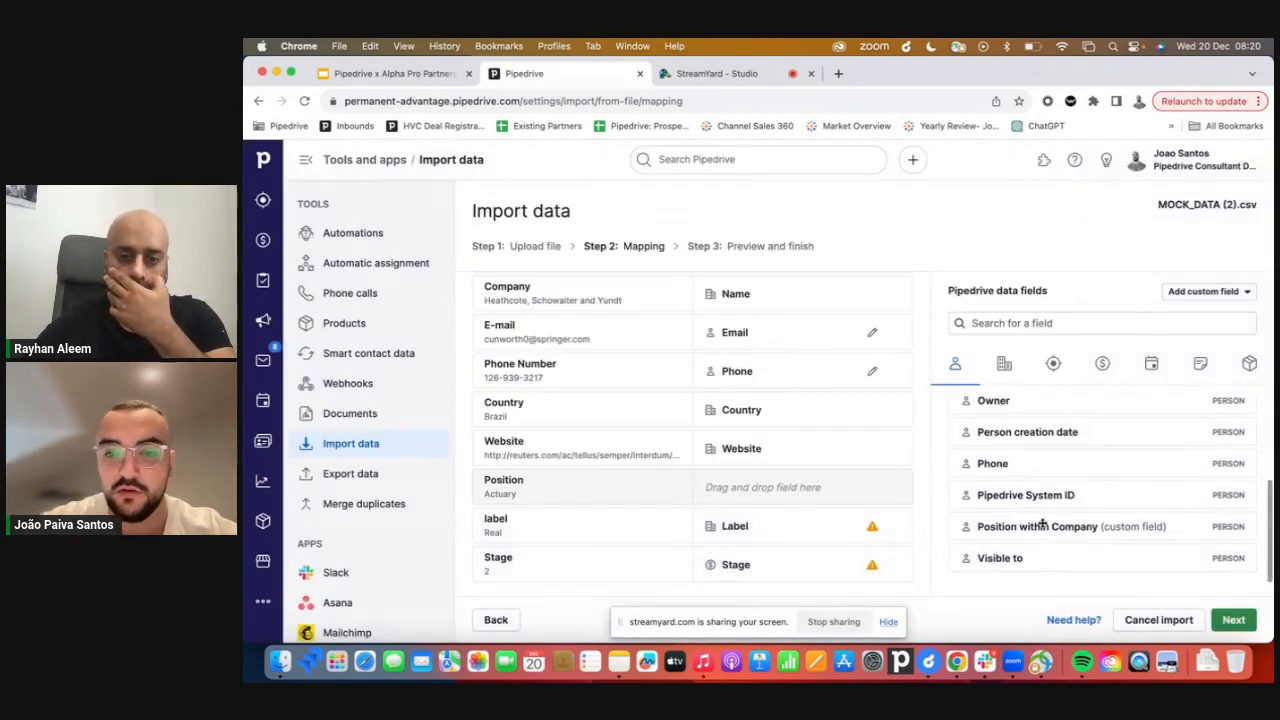
drag(1042, 524, 803, 480)
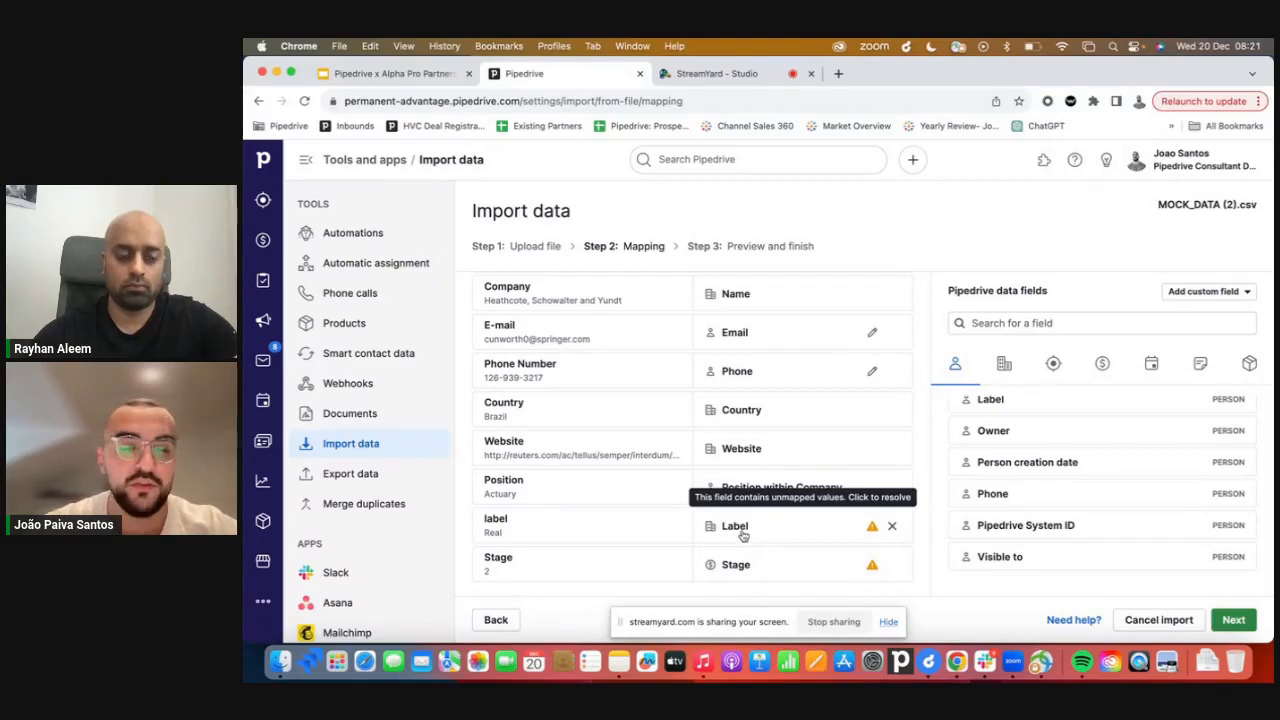
Resolve the label values: assign Birr and Dollar to Customer, Escudo and Franc to Hot Lead, Krone and Peso to Warm Lead, Rand to Cold Lead, and save.
click(743, 536)
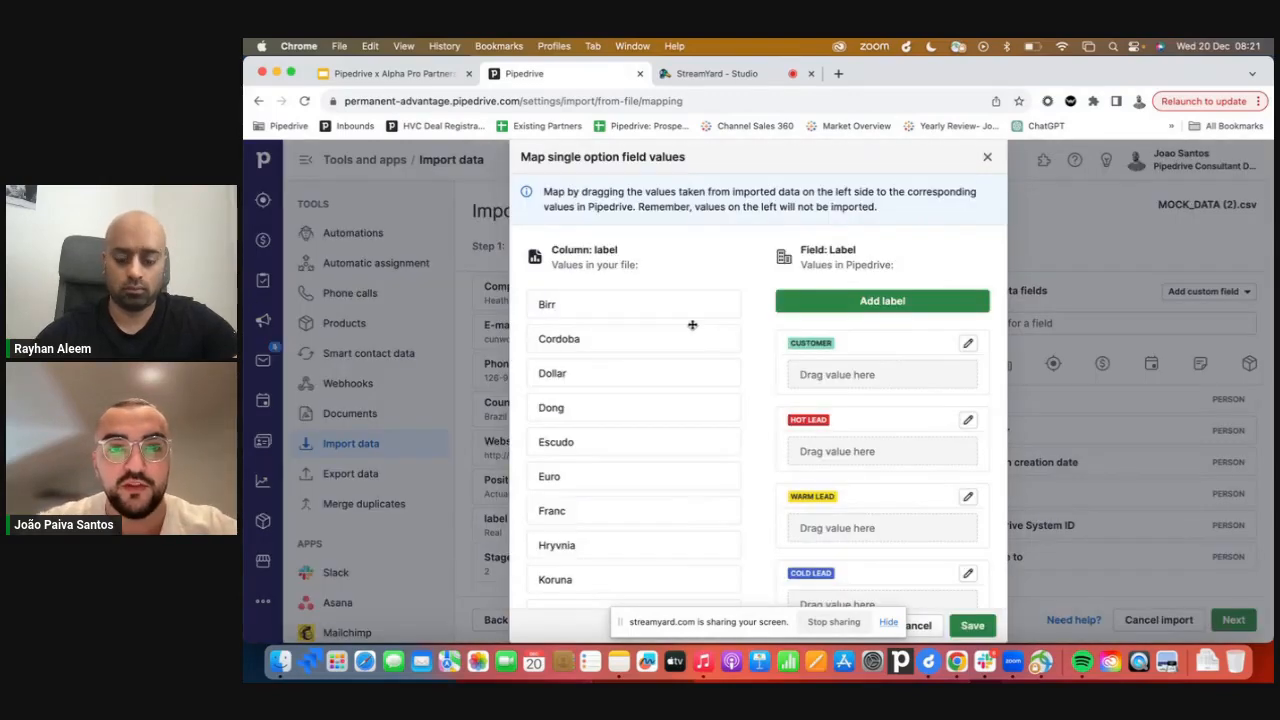
drag(651, 309, 843, 388)
drag(651, 342, 883, 422)
drag(643, 371, 885, 518)
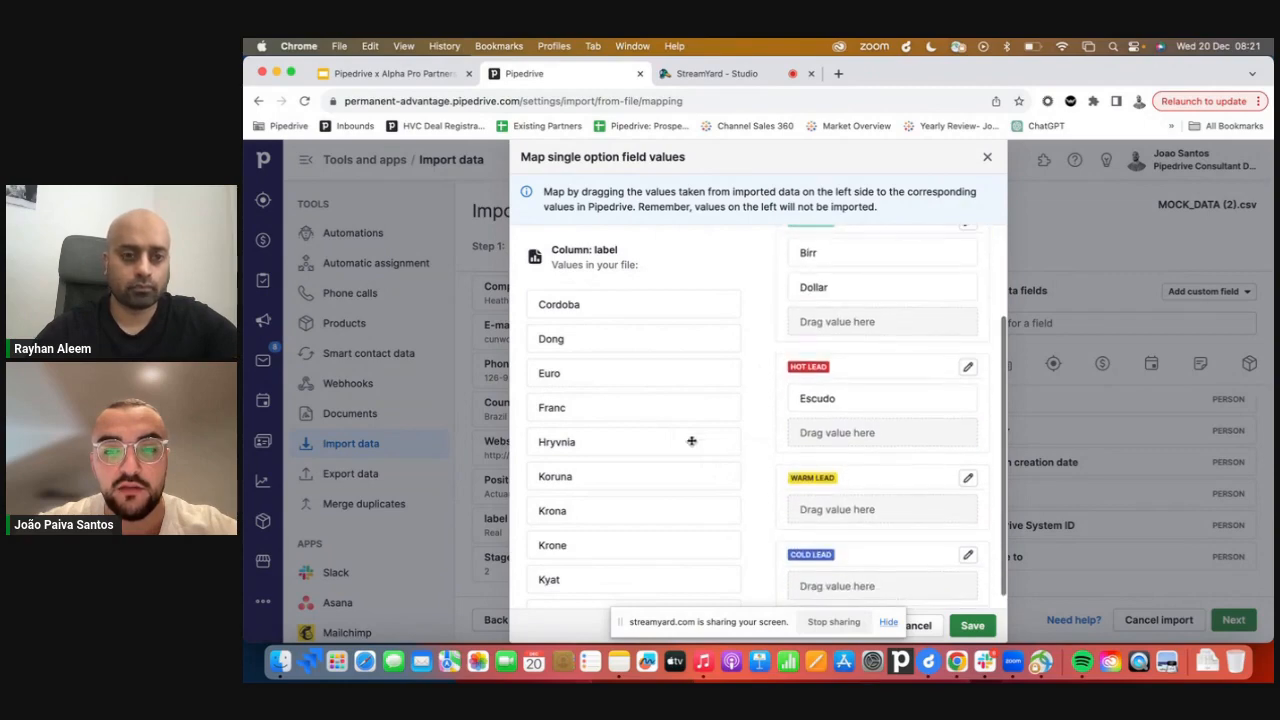
drag(660, 410, 880, 432)
scroll(636, 447, down, 3)
scroll(903, 486, down, 1)
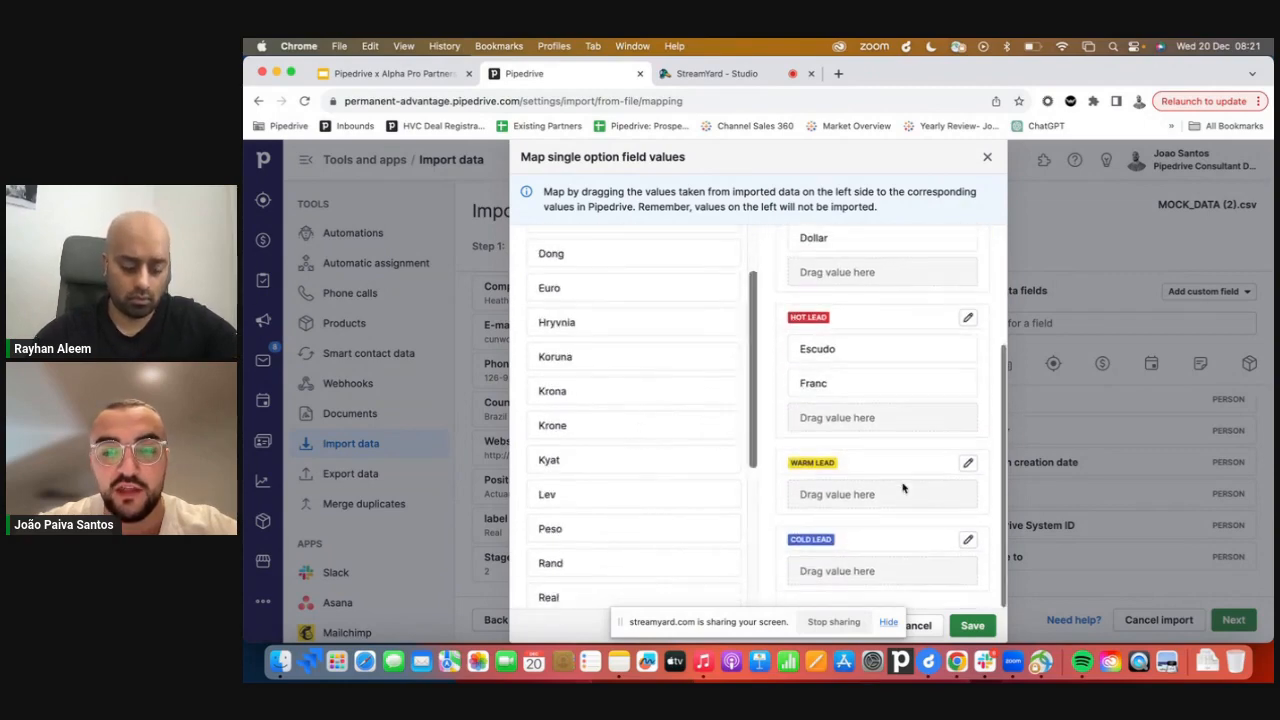
drag(614, 437, 824, 494)
drag(615, 425, 877, 506)
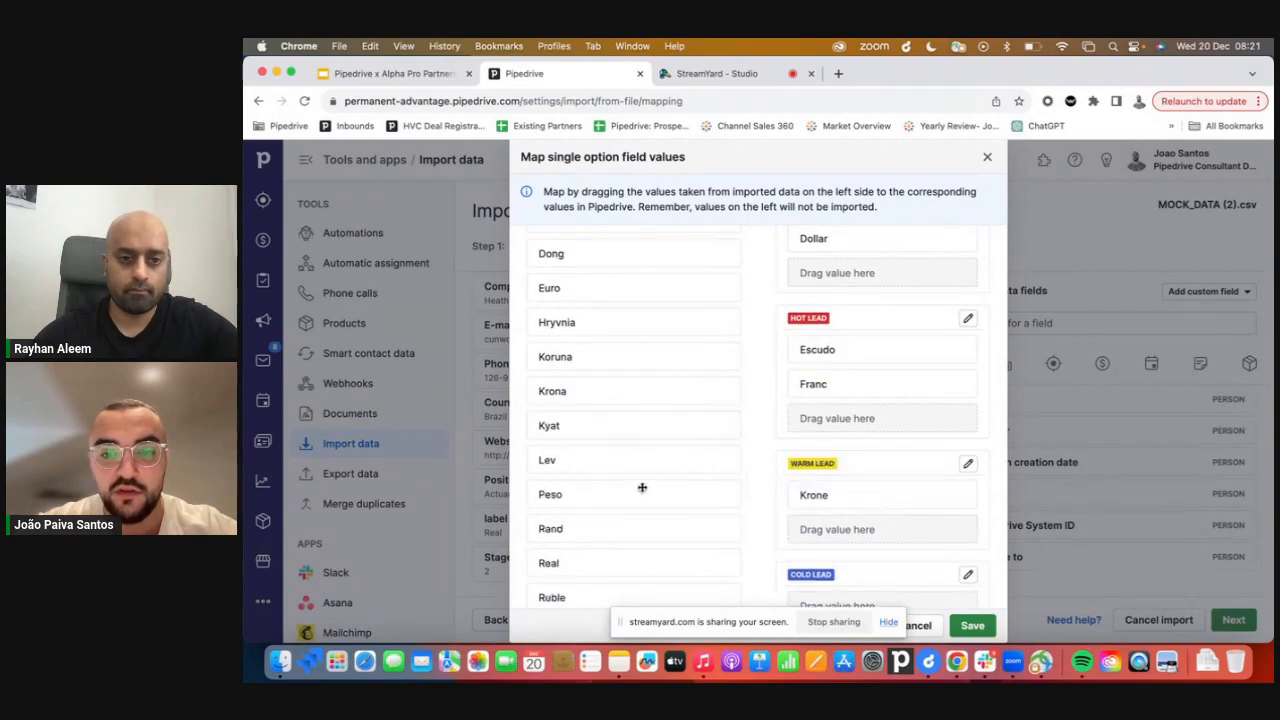
drag(646, 489, 871, 520)
scroll(874, 517, down, 2)
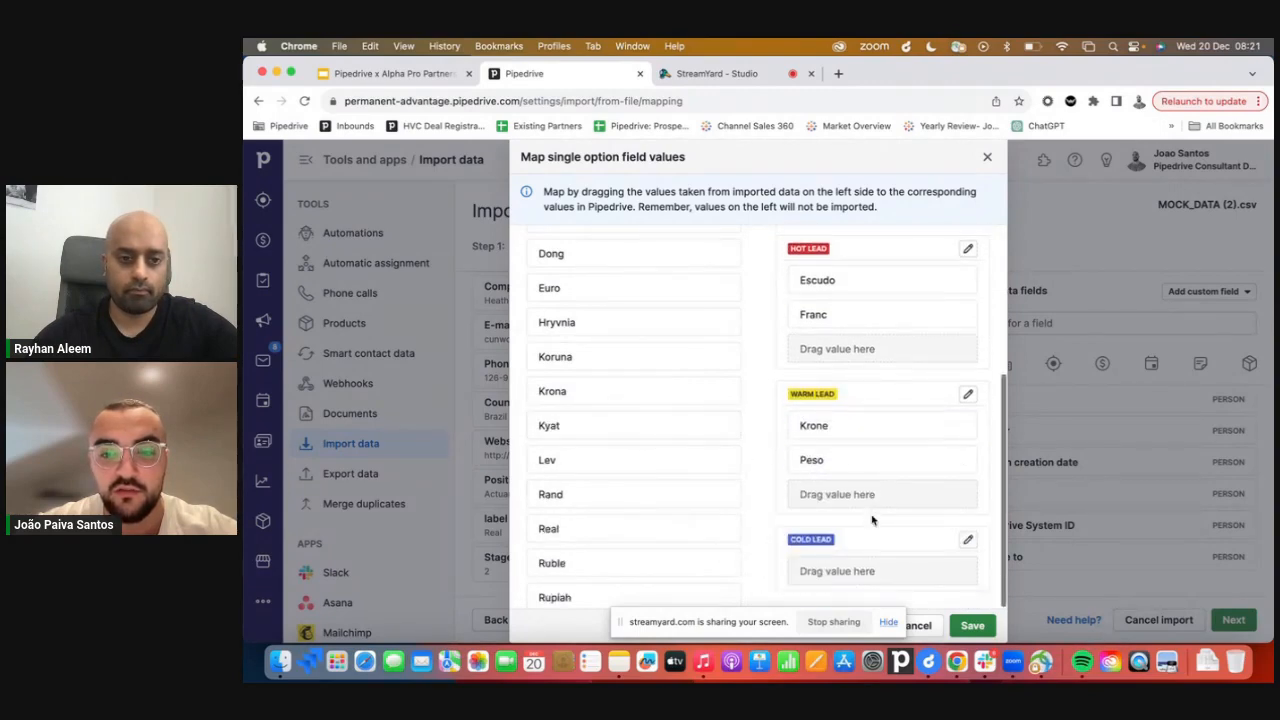
drag(643, 503, 870, 575)
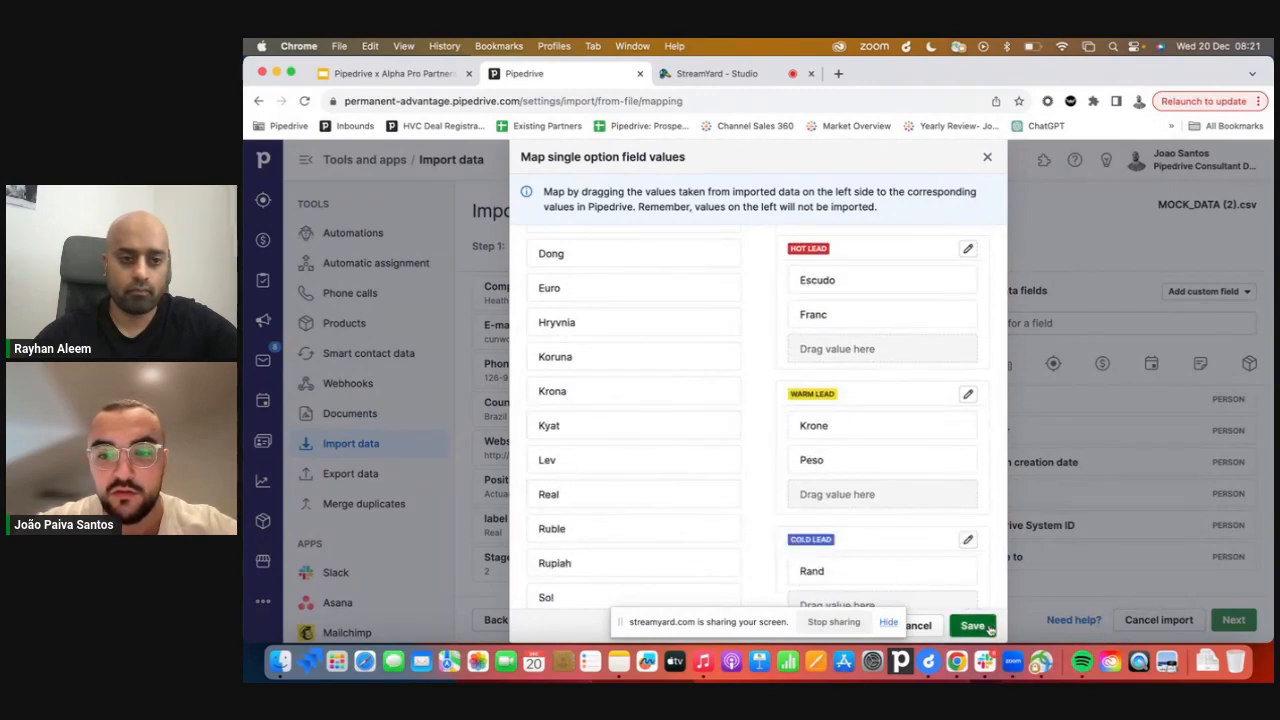
click(972, 625)
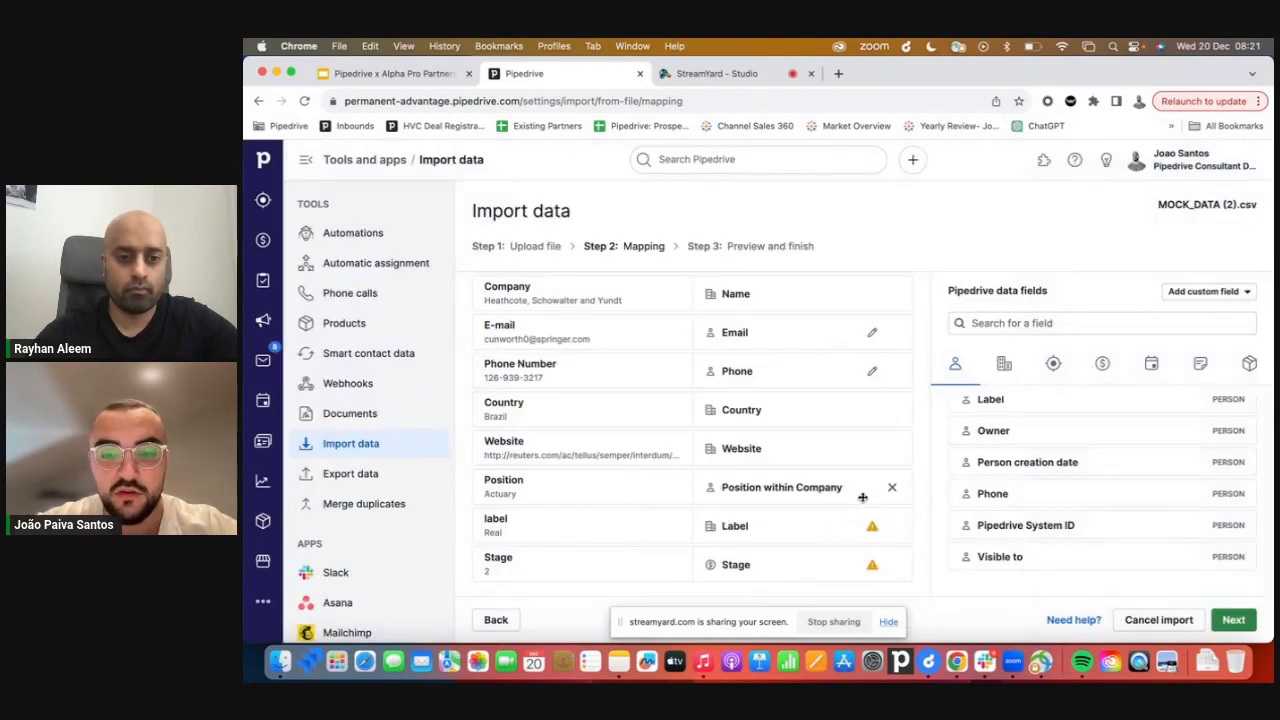
Map Stage values 1–6 to Qualified, Contact Made, Prospect Qualified, Needs Defined, Proposal Made and Negotiations Started, then save.
click(769, 564)
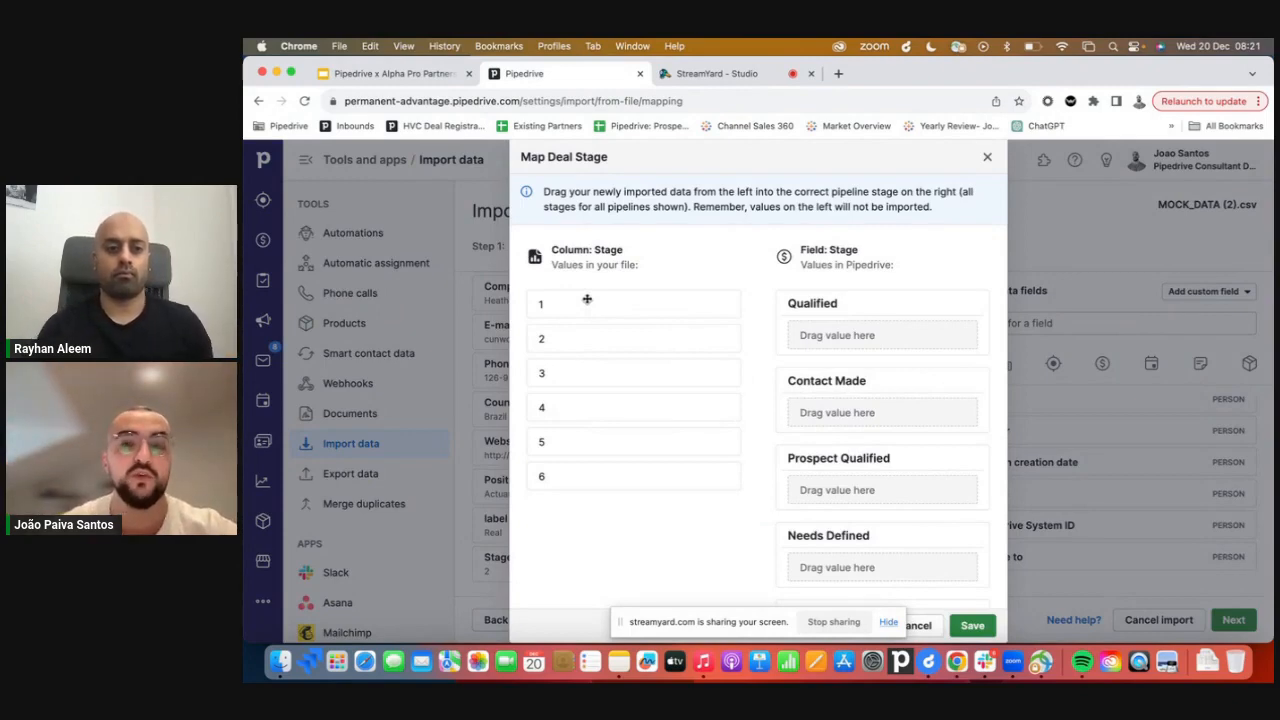
drag(587, 299, 835, 335)
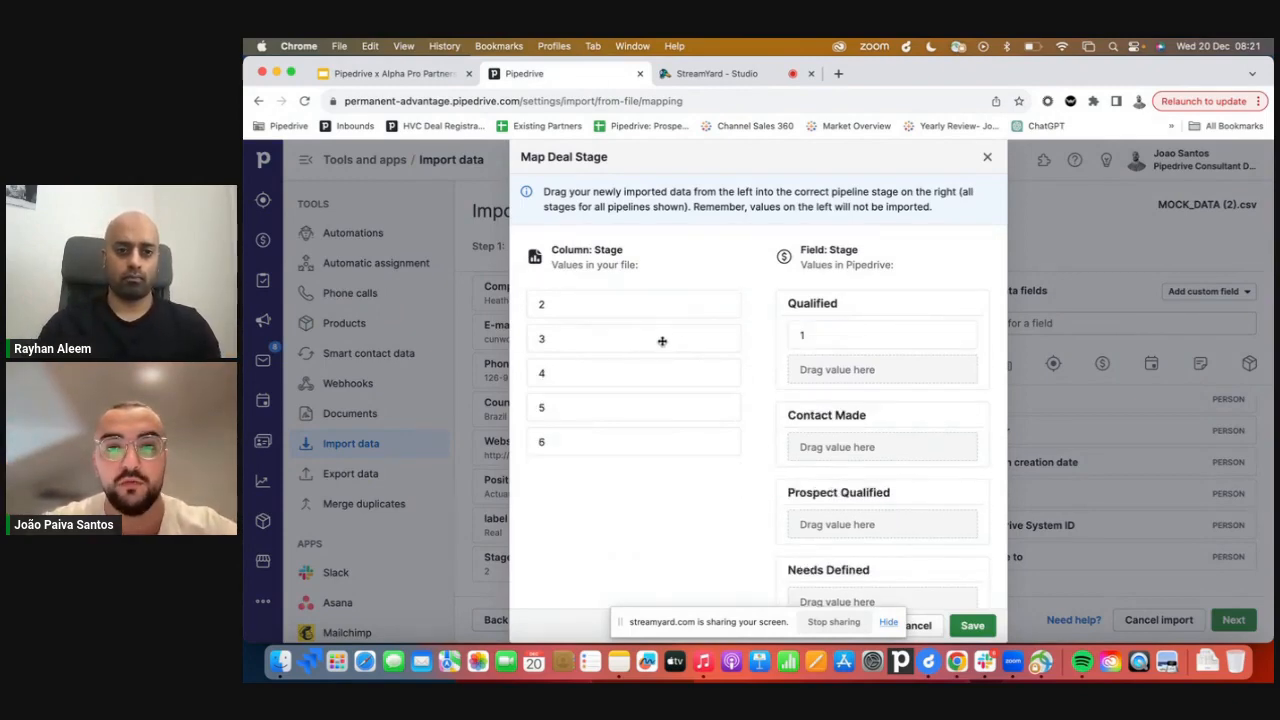
drag(631, 310, 784, 421)
drag(636, 309, 845, 556)
drag(616, 303, 880, 390)
scroll(880, 390, down, 4)
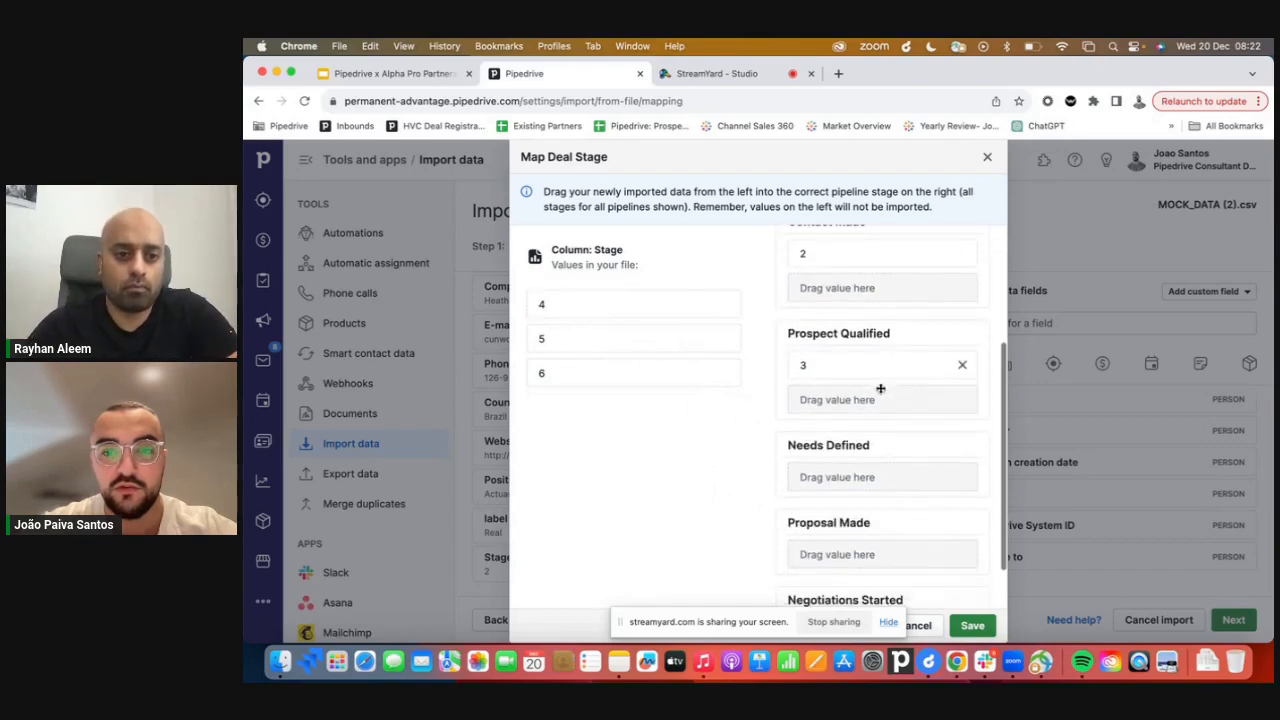
drag(654, 300, 884, 445)
scroll(884, 445, down, 2)
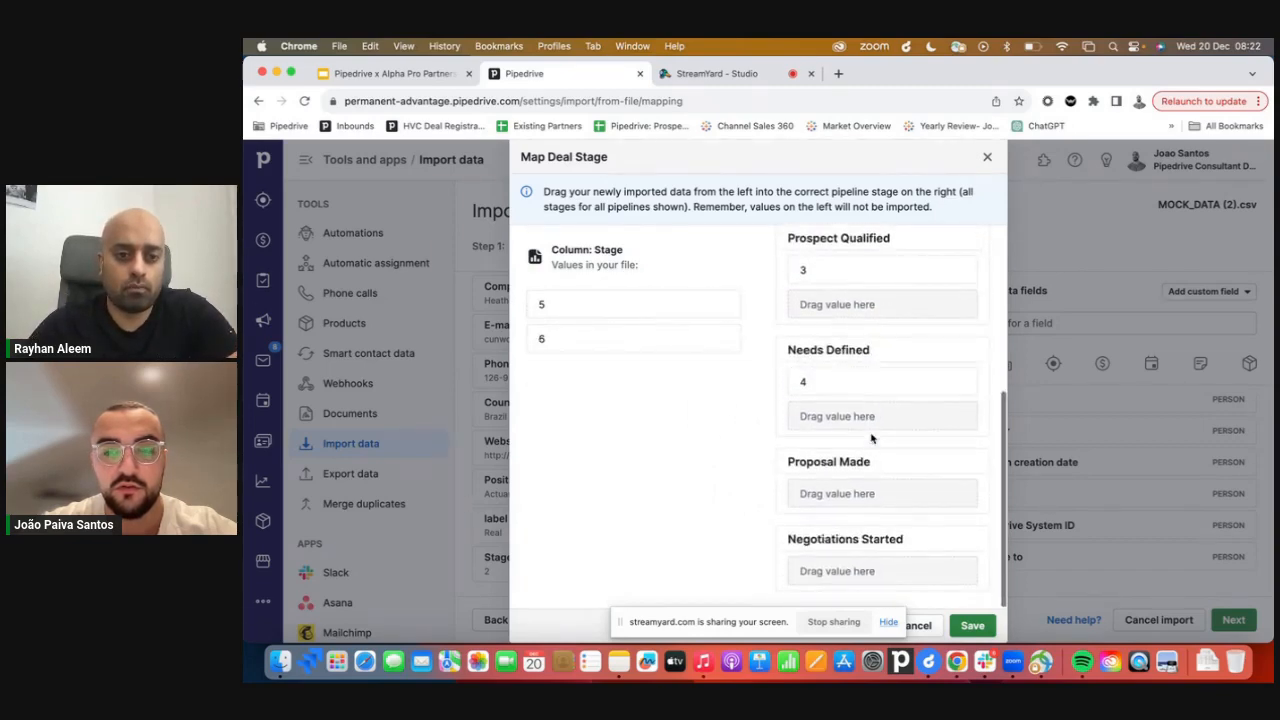
drag(655, 304, 897, 496)
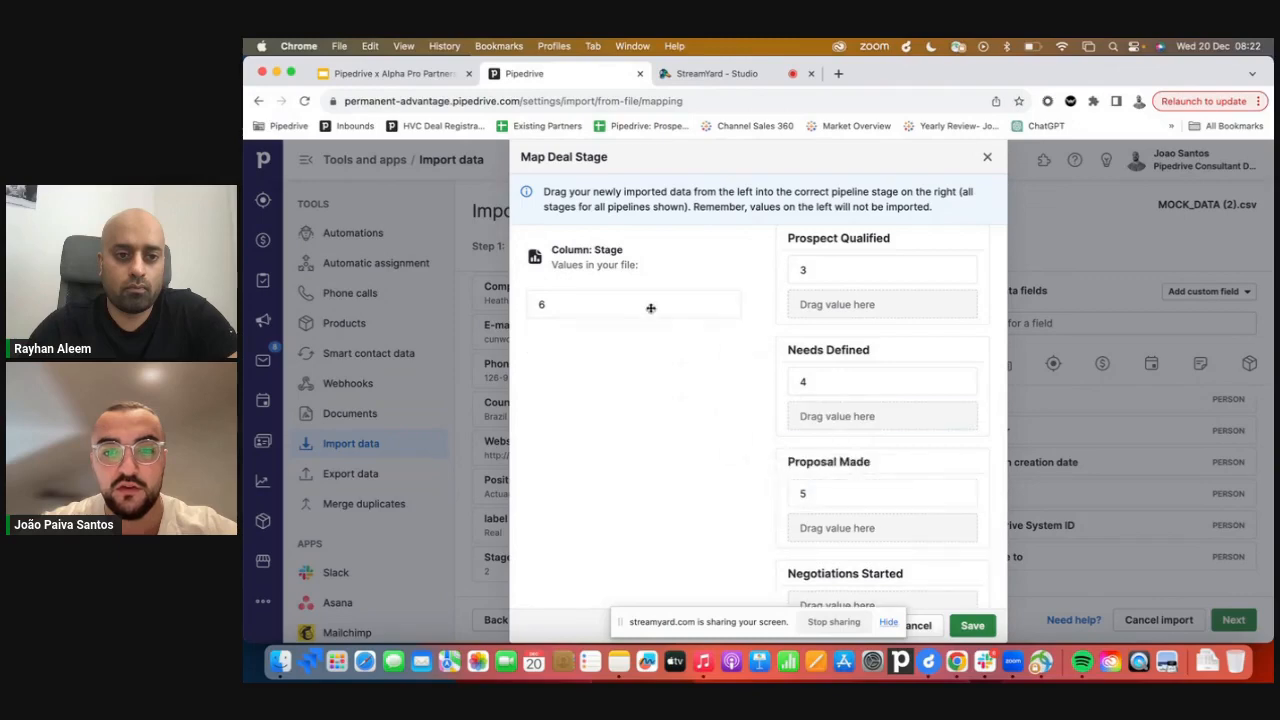
scroll(806, 386, down, 1)
drag(654, 298, 924, 559)
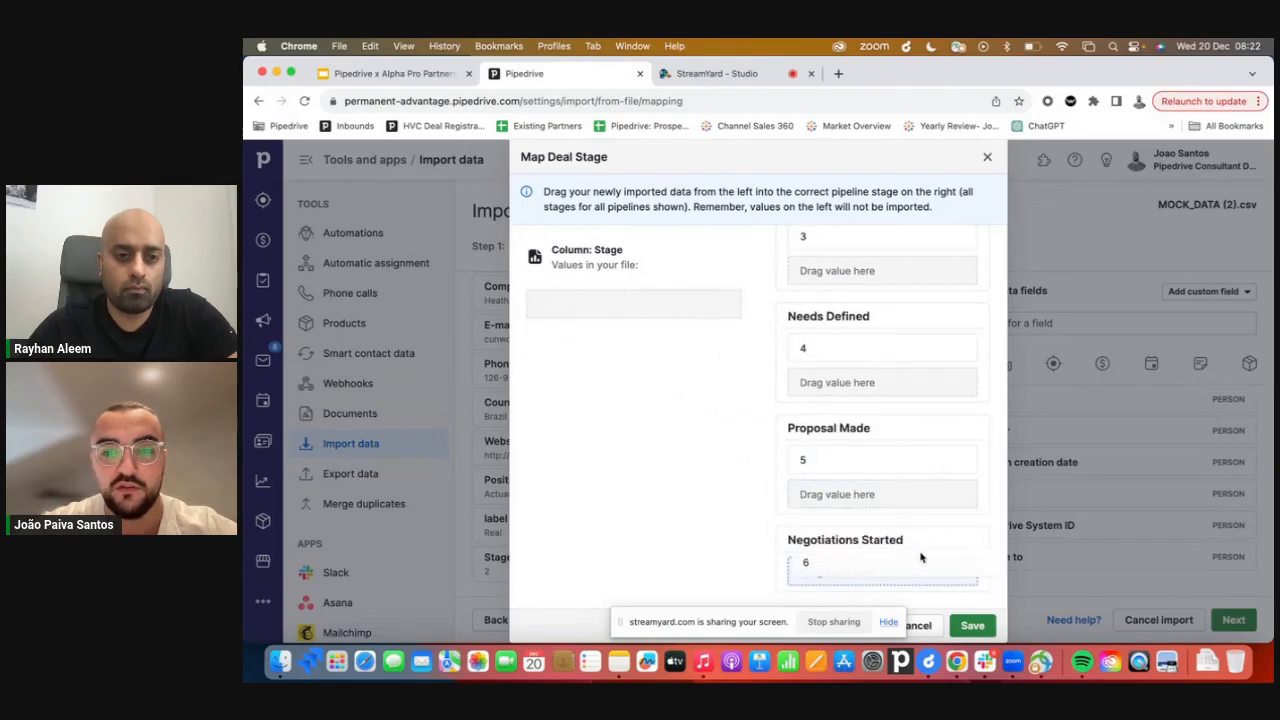
click(972, 625)
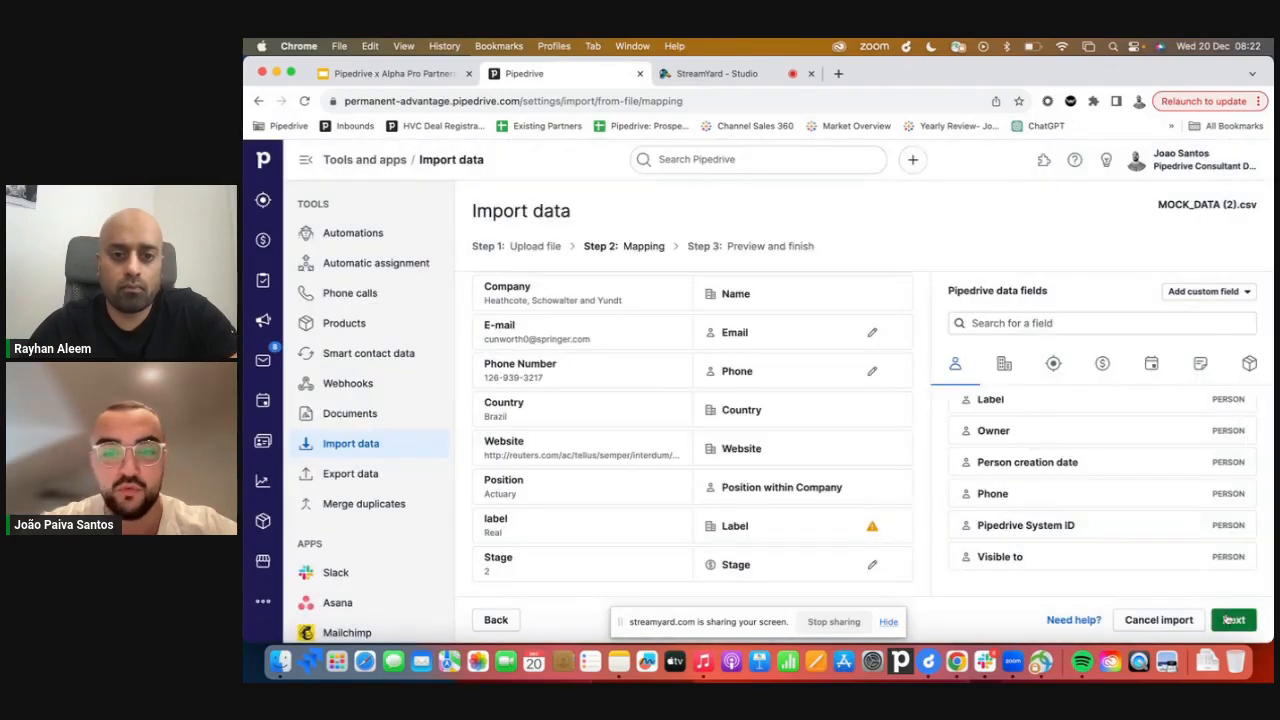
Continue to the Preview and finish step and review the import preview data.
click(1232, 620)
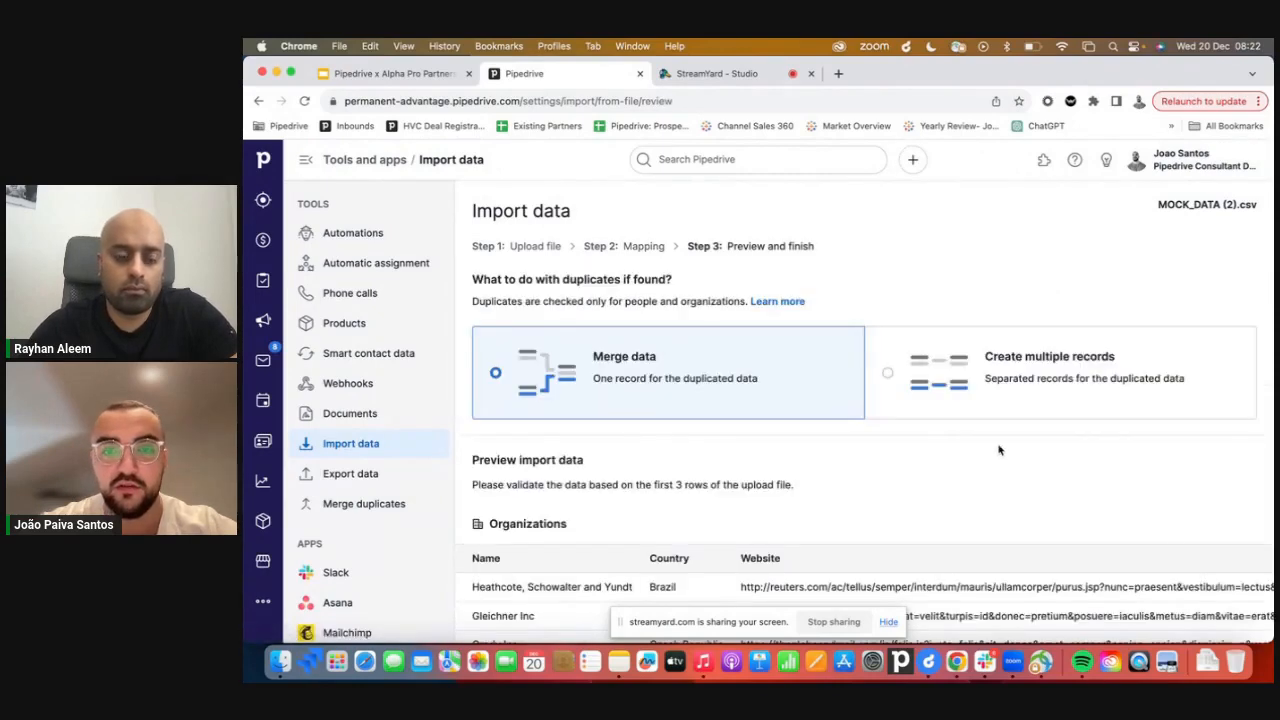
scroll(672, 362, down, 1)
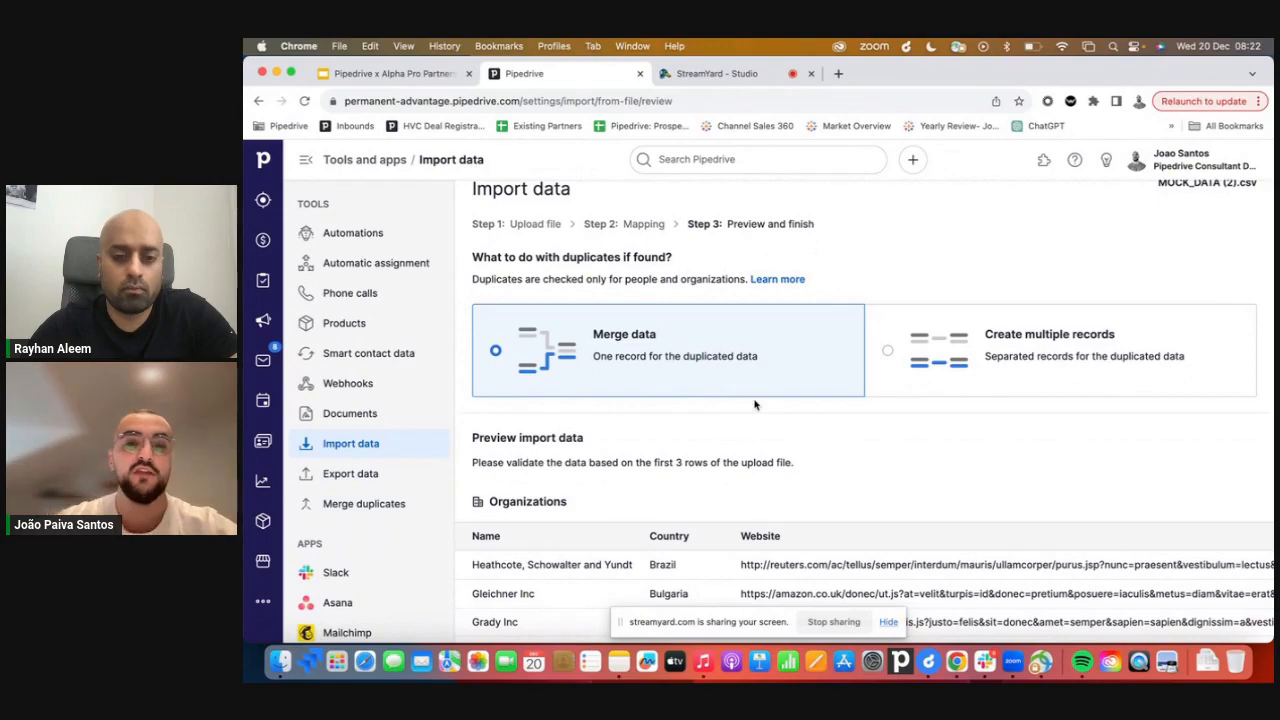
scroll(755, 404, down, 5)
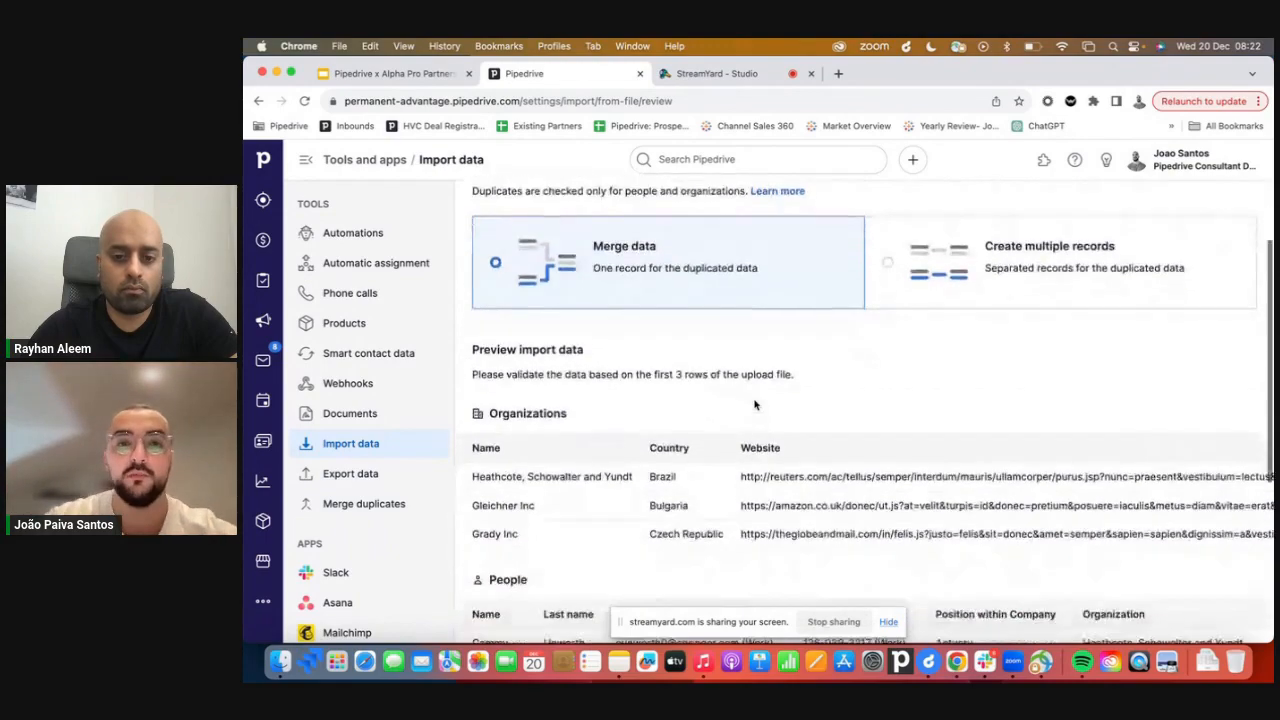
Start the import from the preview and finish step.
scroll(951, 457, down, 5)
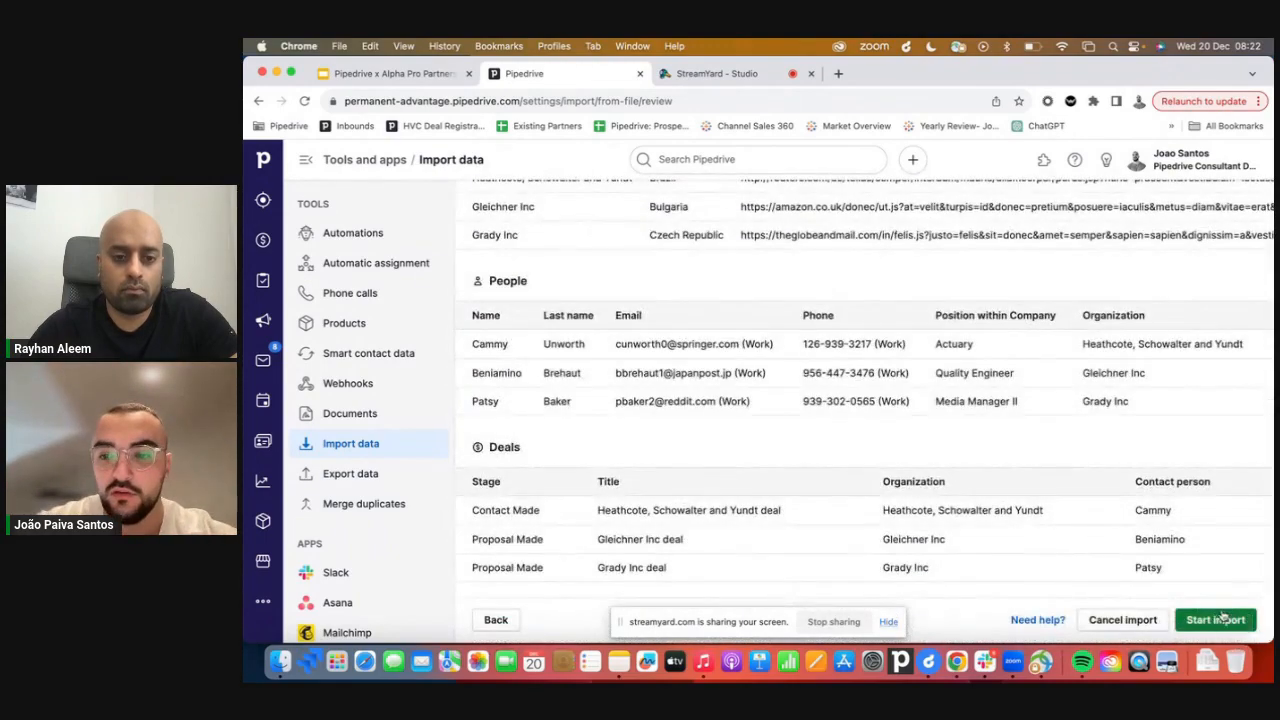
click(1217, 620)
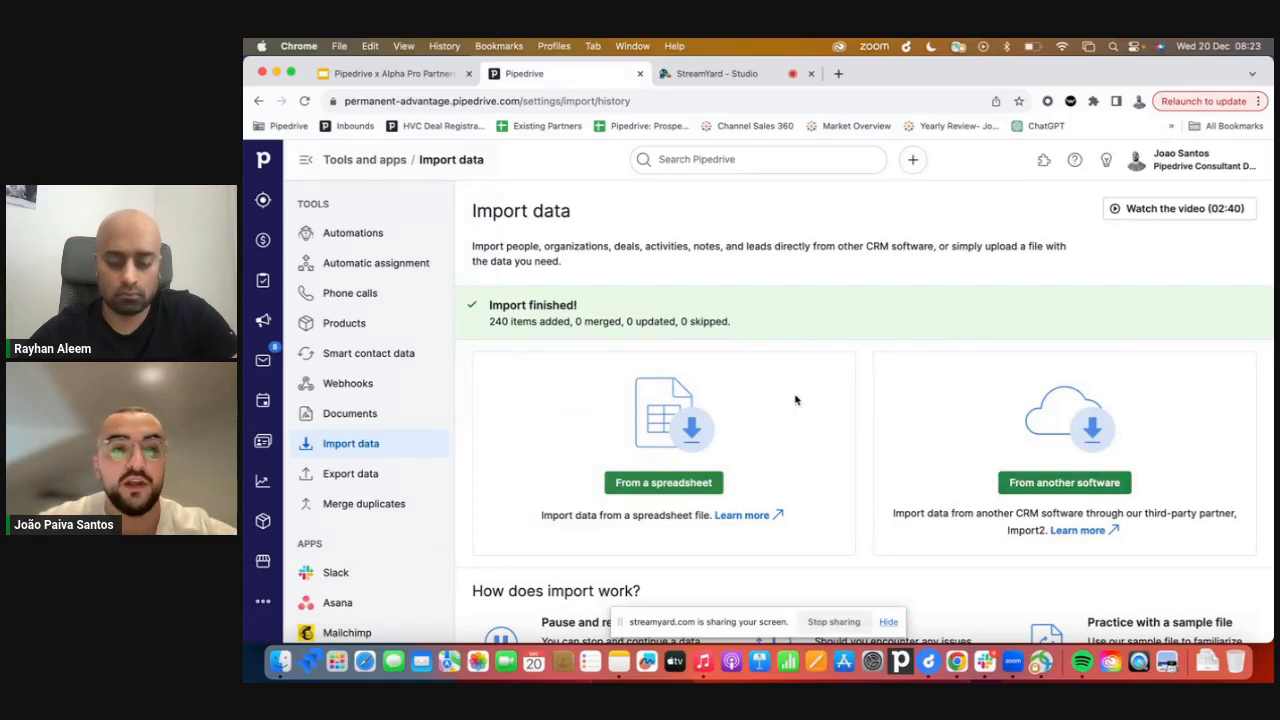
Open the Deals pipeline and review the imported deals in each stage.
click(263, 241)
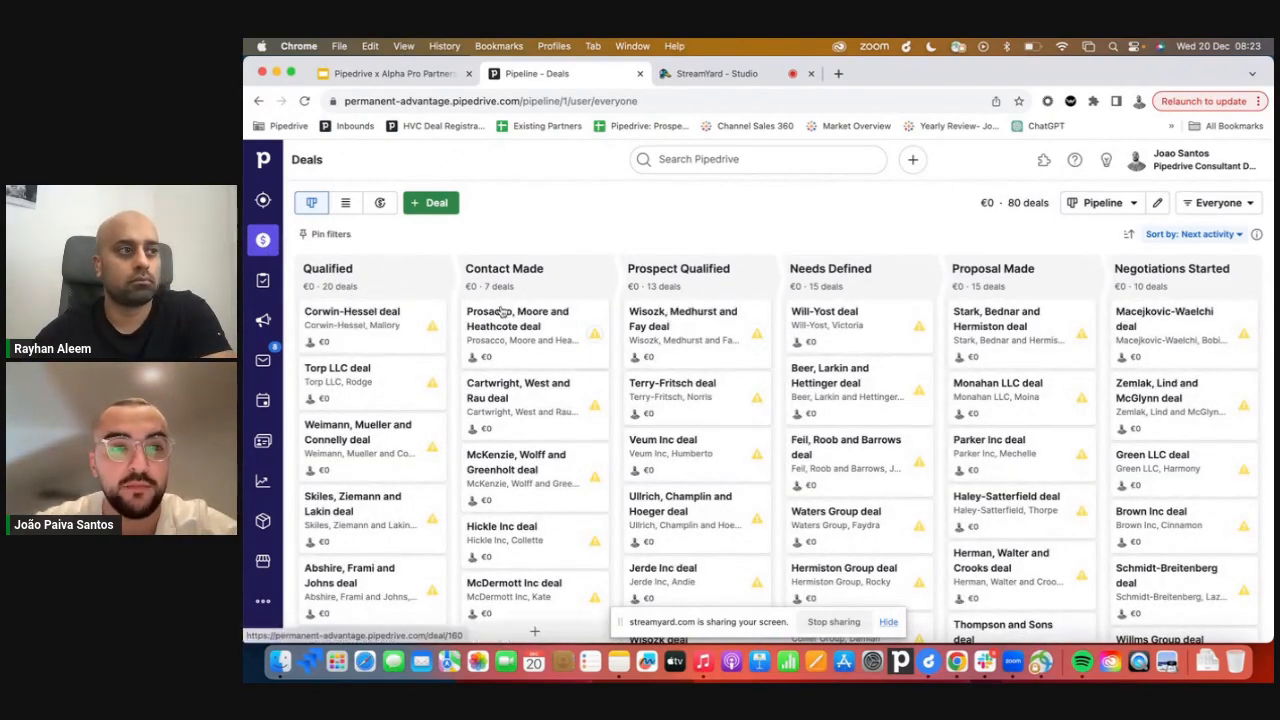
scroll(617, 361, down, 1)
scroll(617, 361, up, 1)
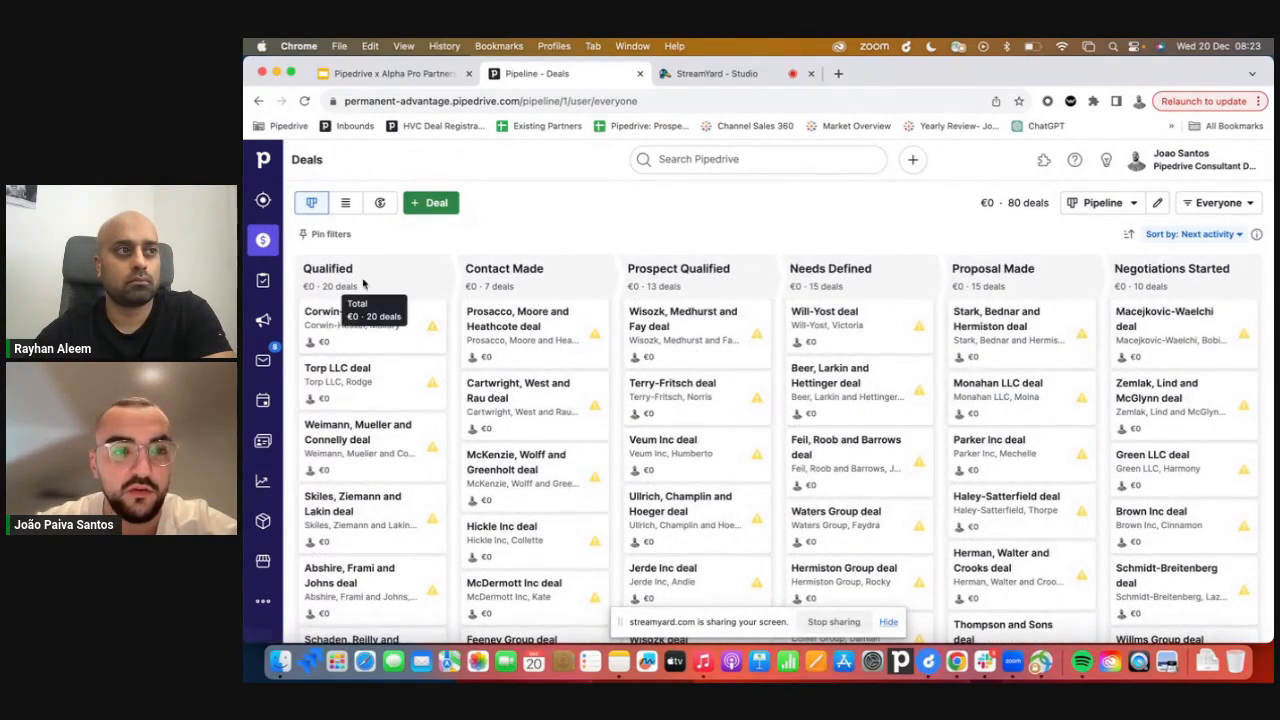
scroll(600, 400, down, 5)
scroll(833, 378, up, 5)
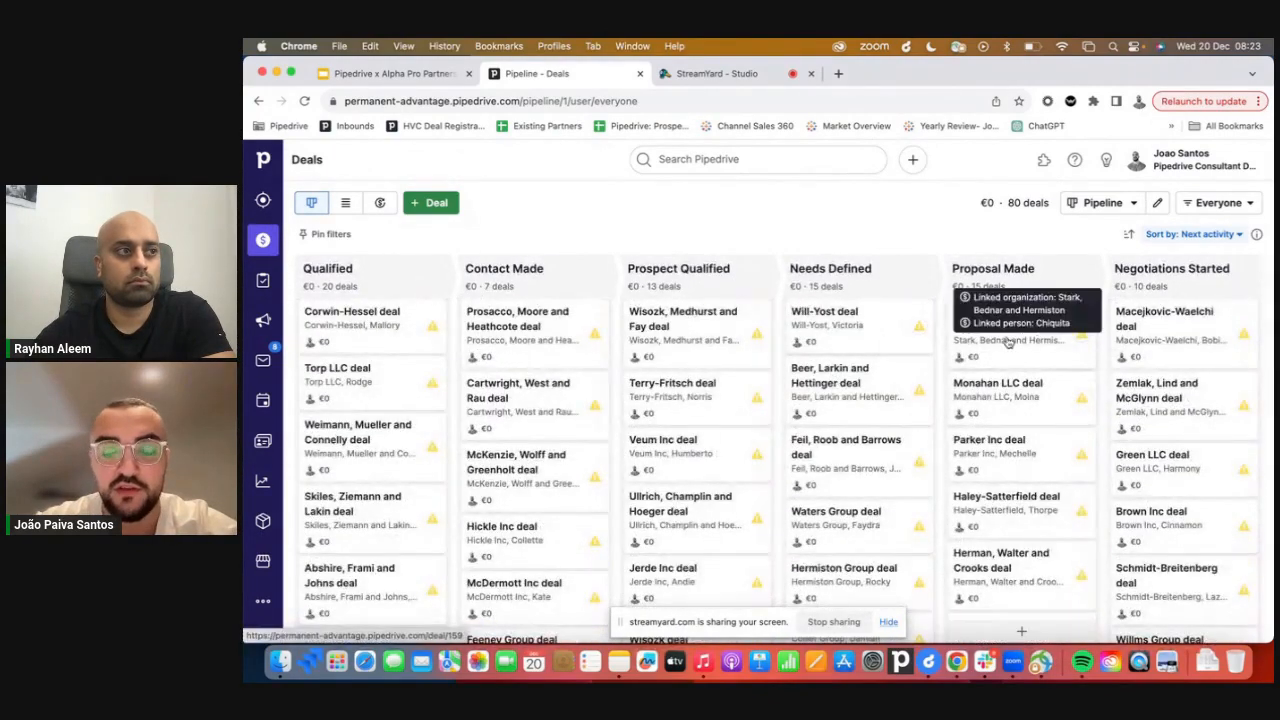
click(1212, 203)
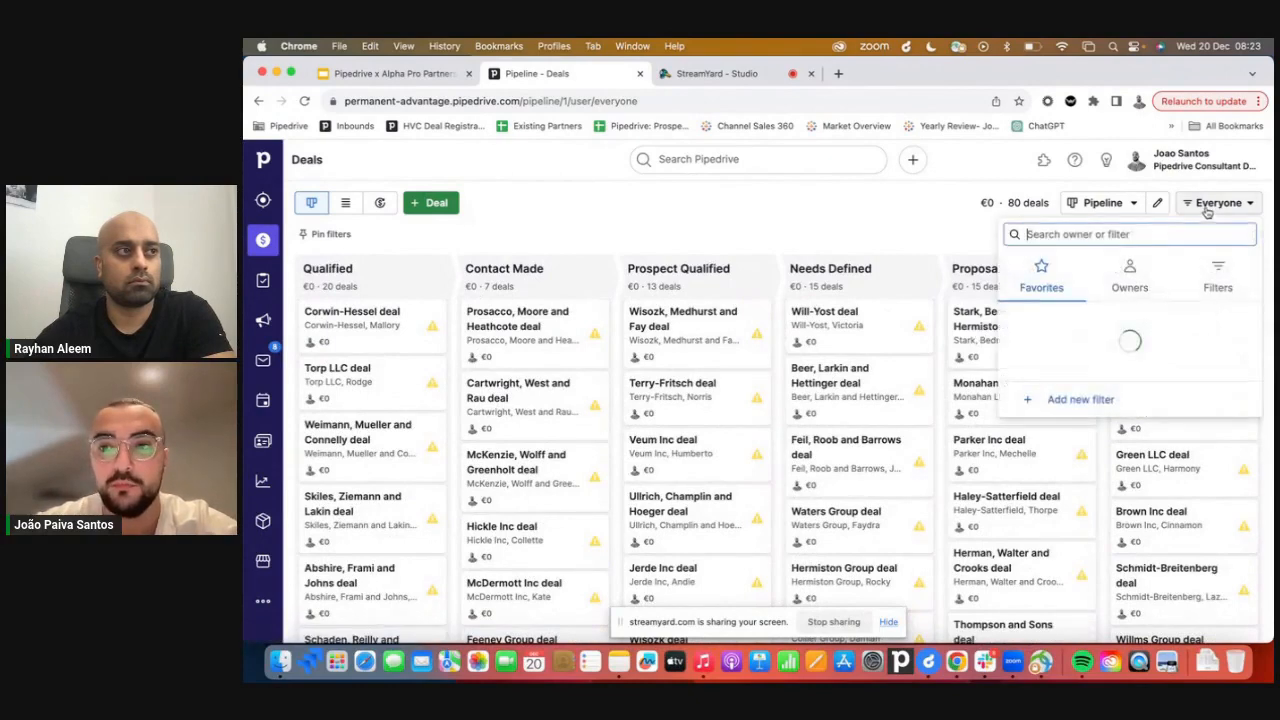
click(1218, 278)
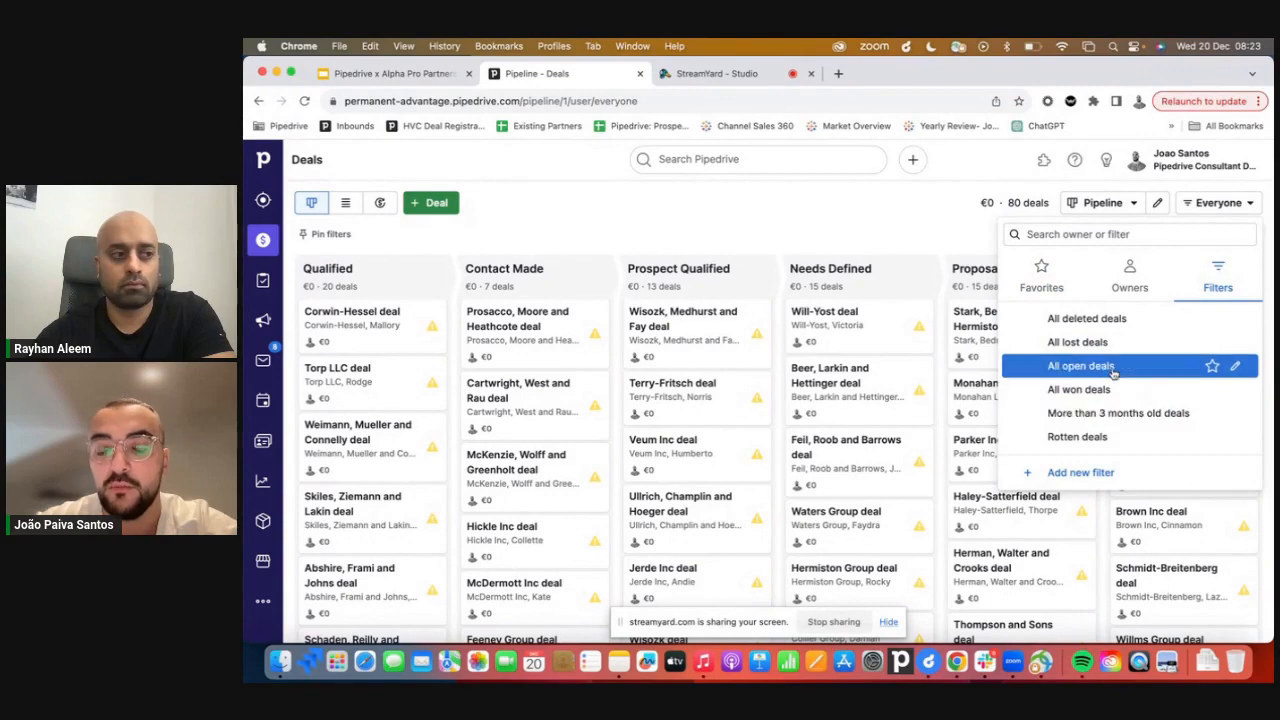
click(1090, 471)
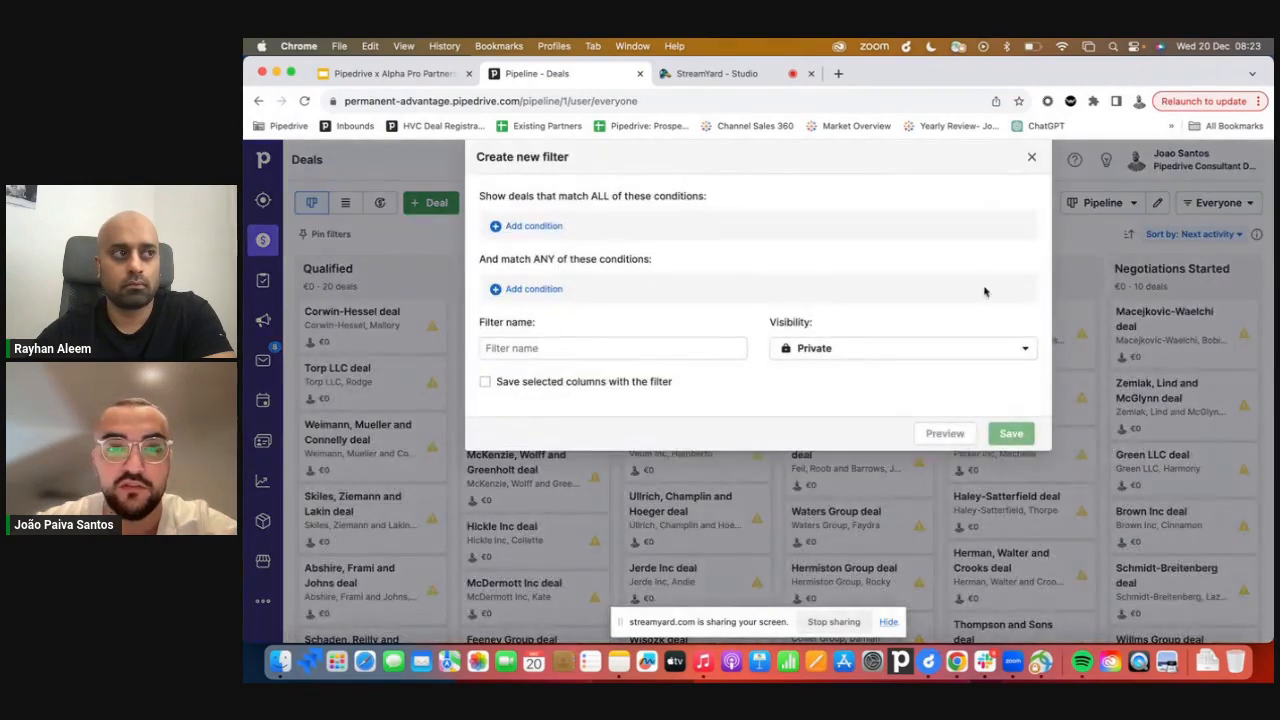
click(562, 228)
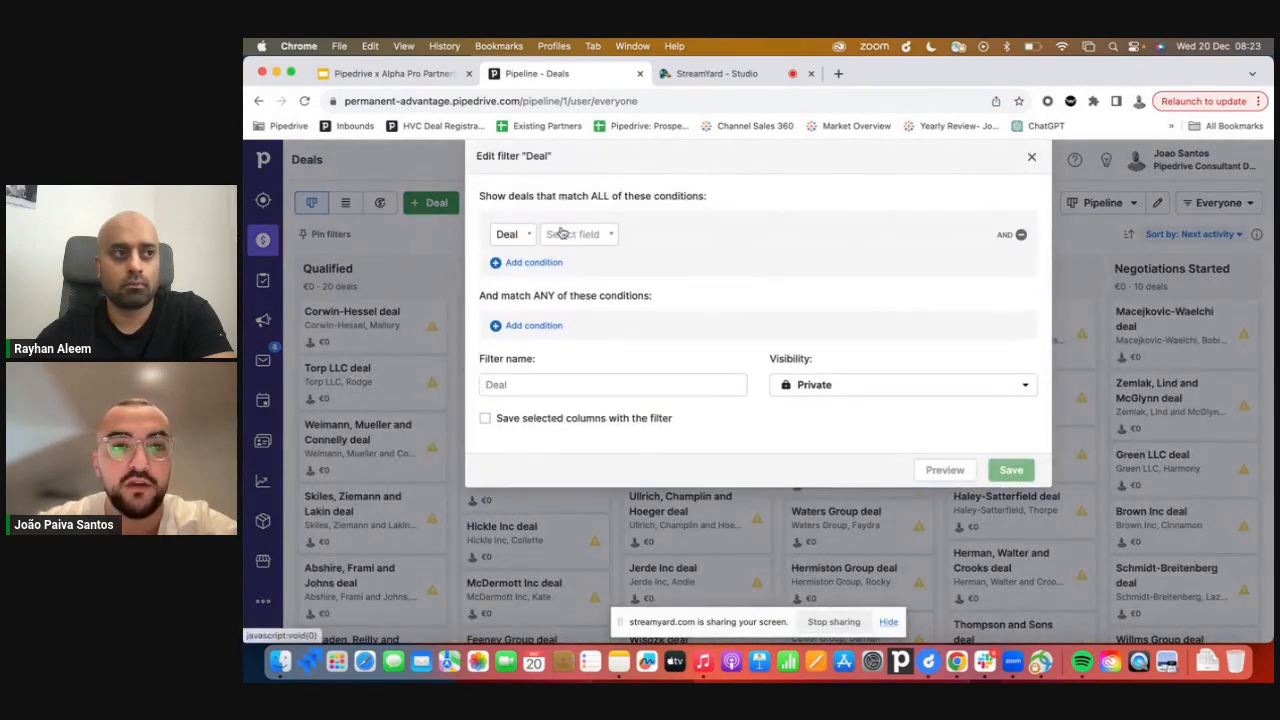
click(568, 236)
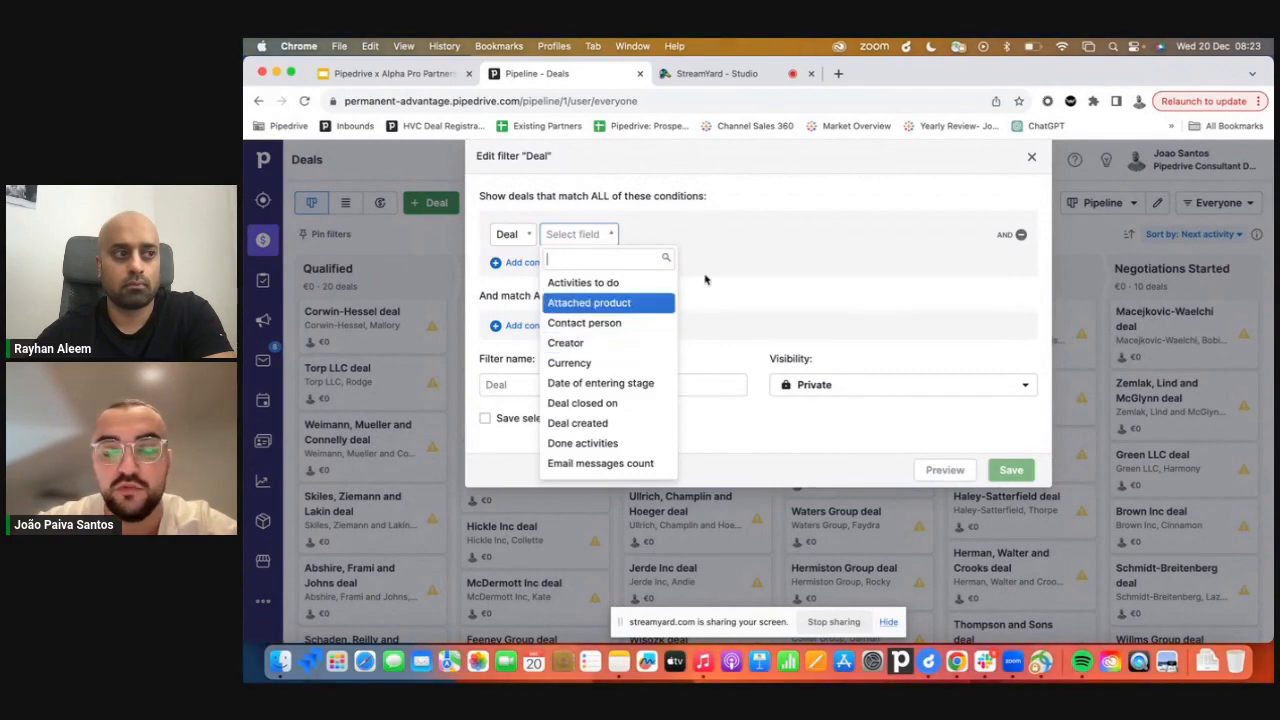
click(721, 226)
key(Escape)
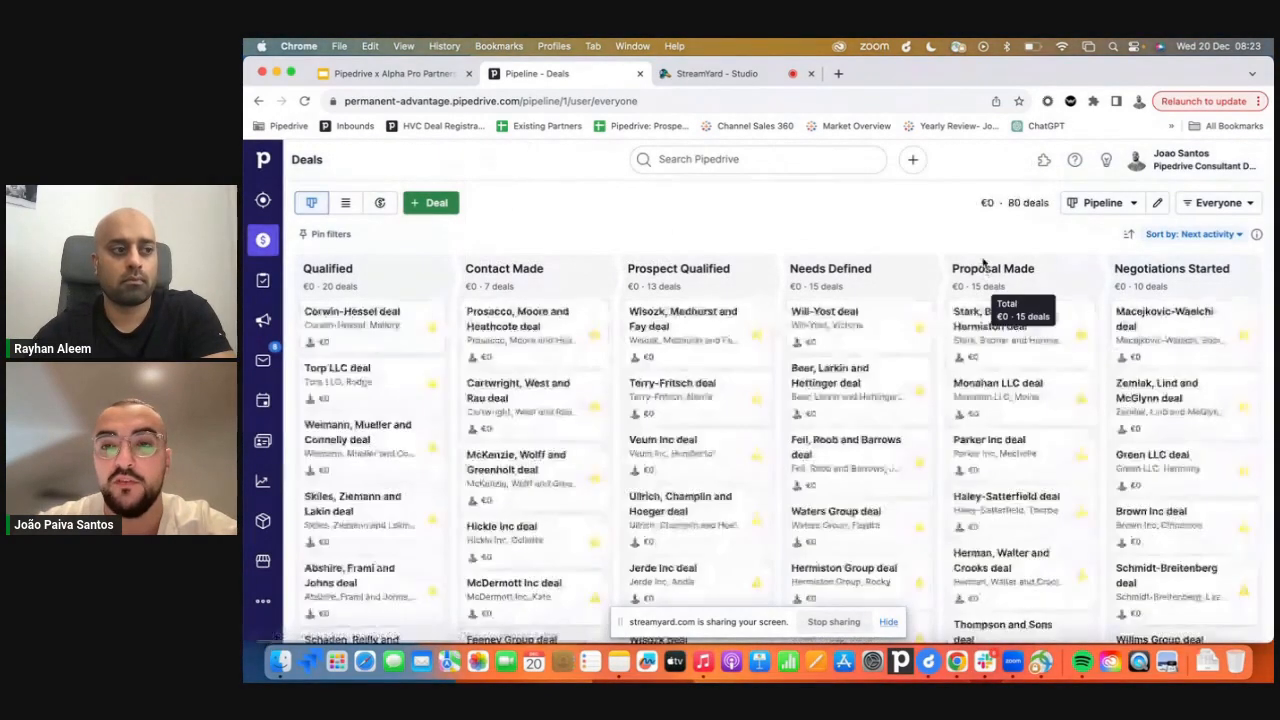
click(1237, 205)
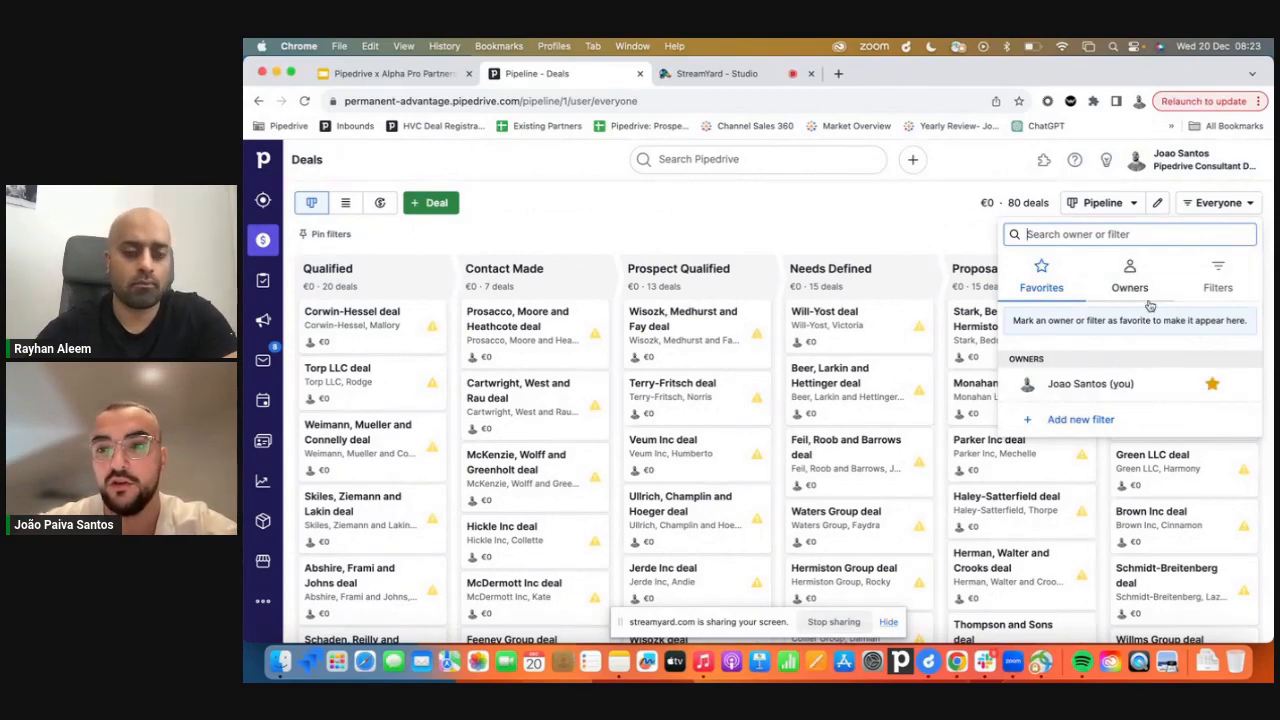
click(895, 232)
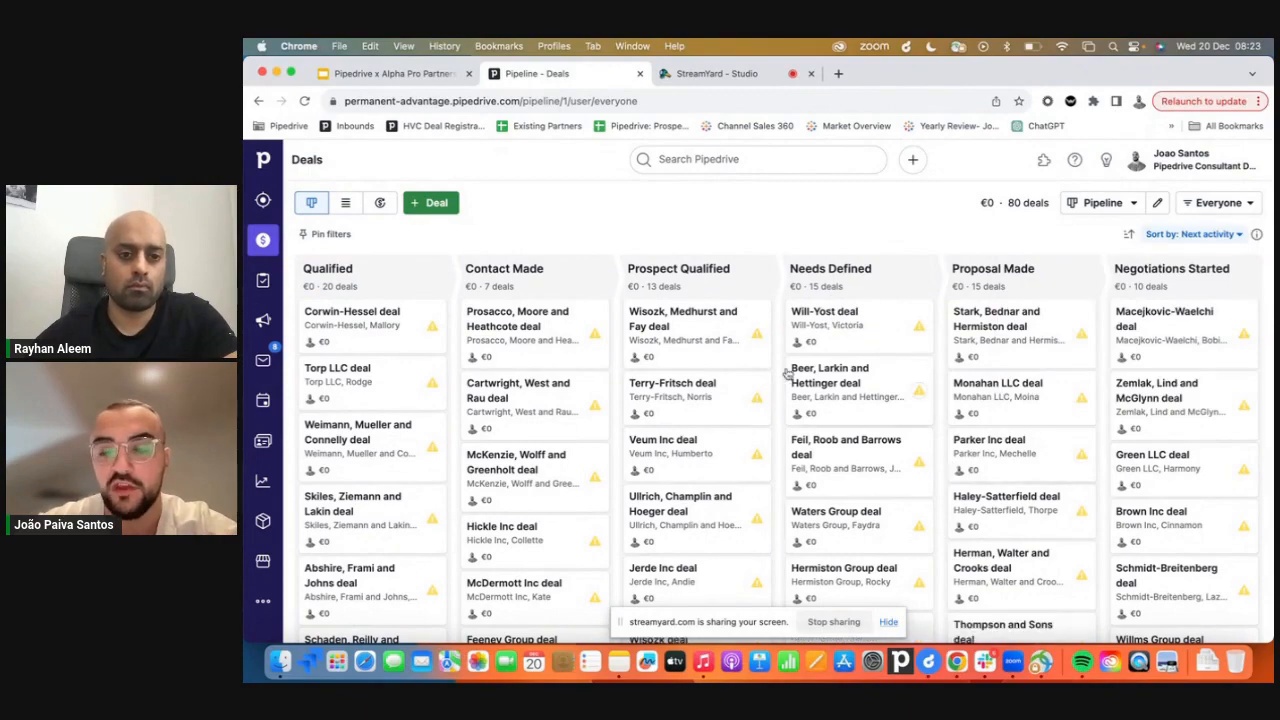
scroll(790, 373, down, 2)
scroll(789, 374, up, 2)
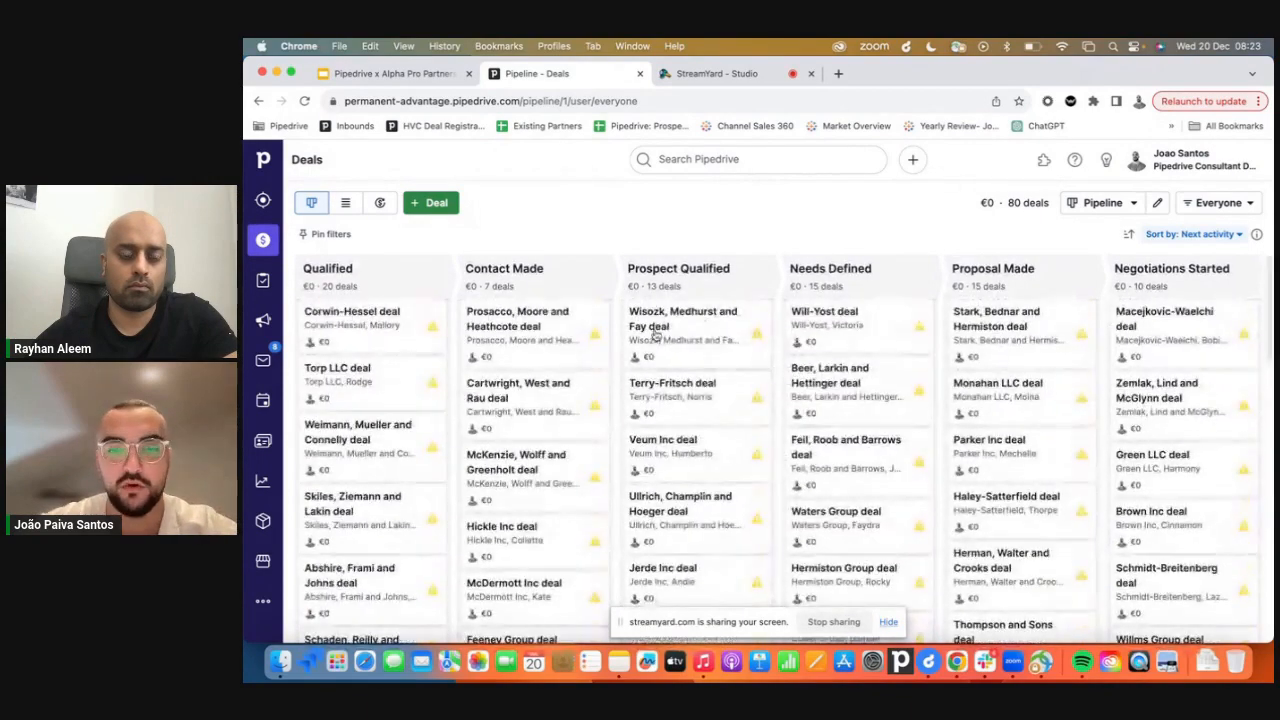